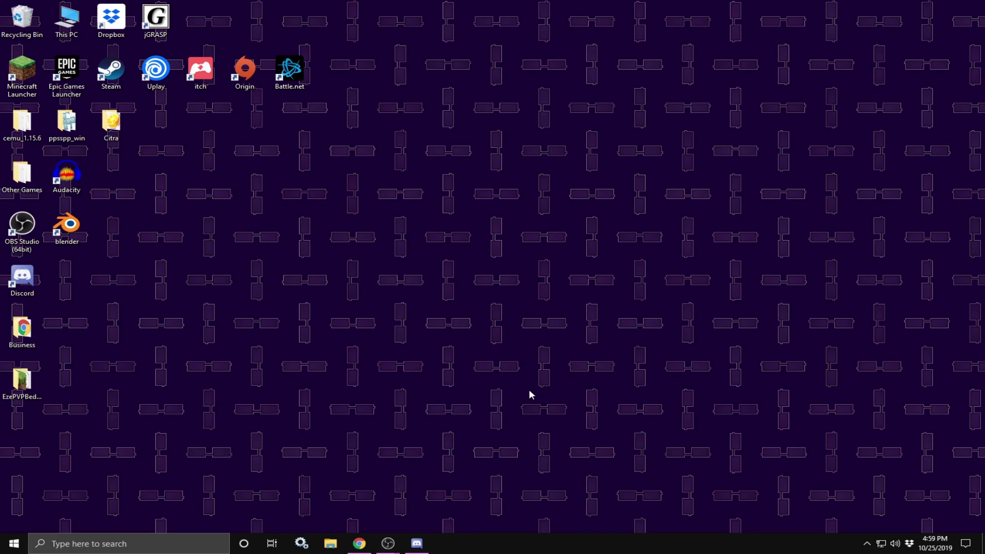
# - Show the desktop with Win+D to bring the Discord and OBS windows back
pyautogui.press('super+d')
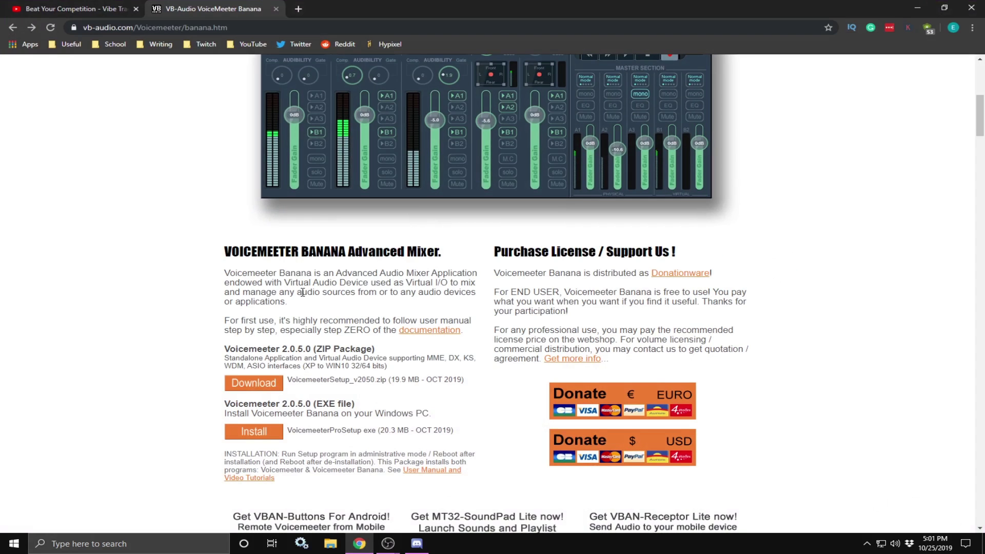
# - Scroll the VB-Audio Voicemeeter Banana page to review its Download and Install buttons
pyautogui.scroll(3, 303, 293)
pyautogui.scroll(4, 303, 294)
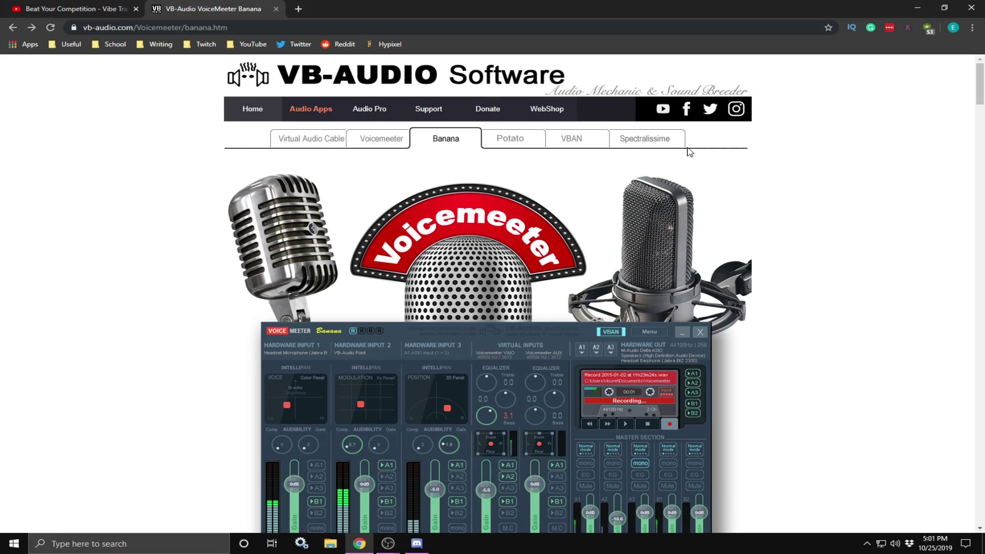
pyautogui.scroll(-7, 445, 239)
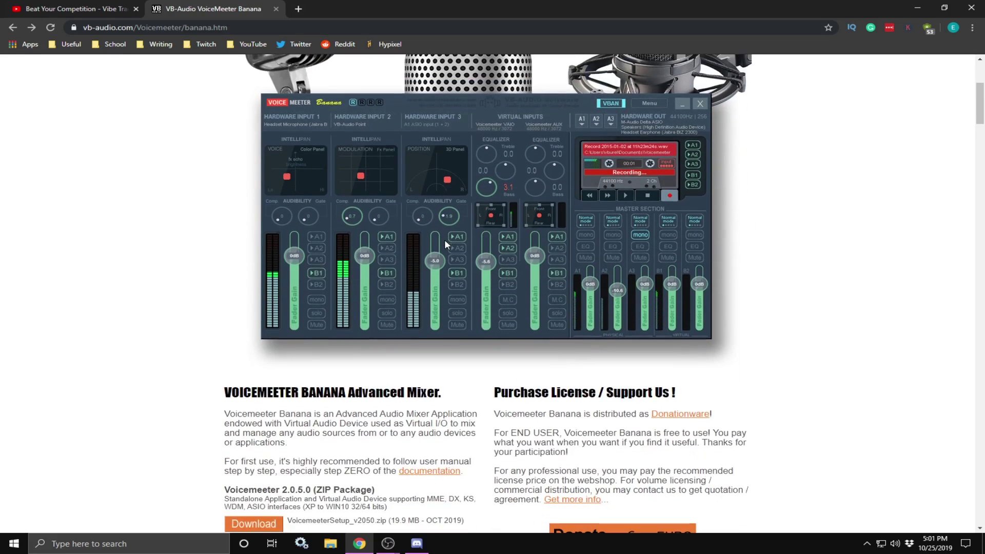
pyautogui.scroll(-2, 430, 245)
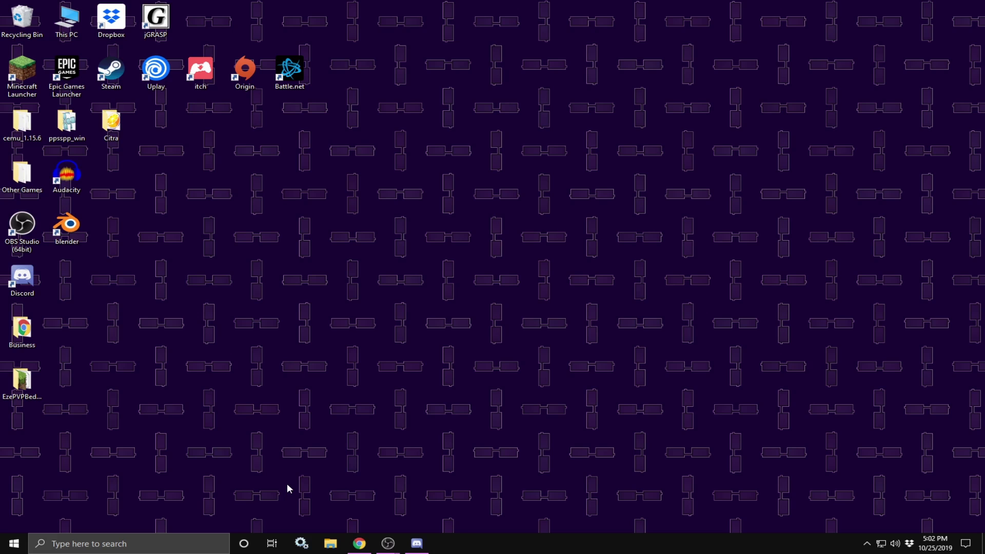
# - Open the Sound dialog through Control Panel > Hardware and Sound, and centre it on screen
pyautogui.click(118, 543)
pyautogui.write('control')
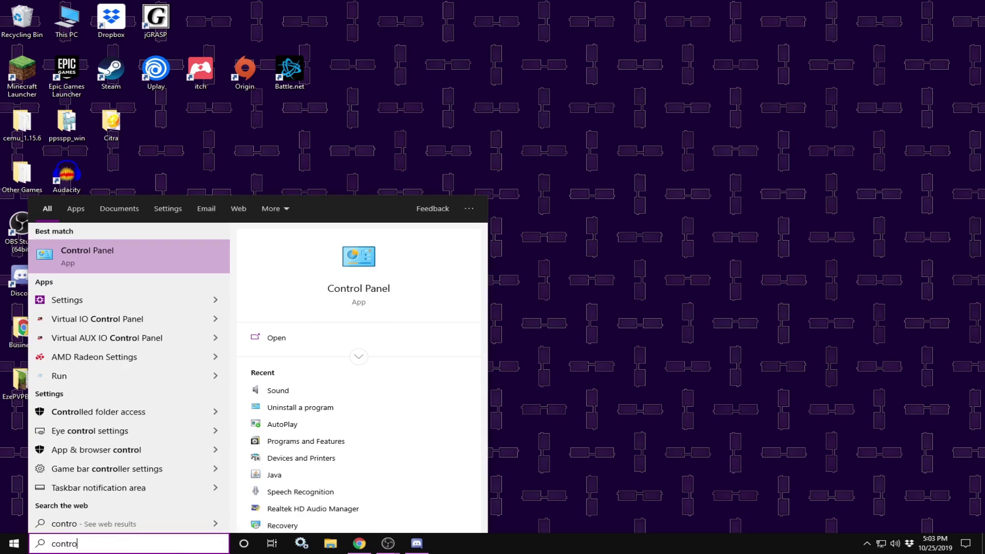
pyautogui.press('Return')
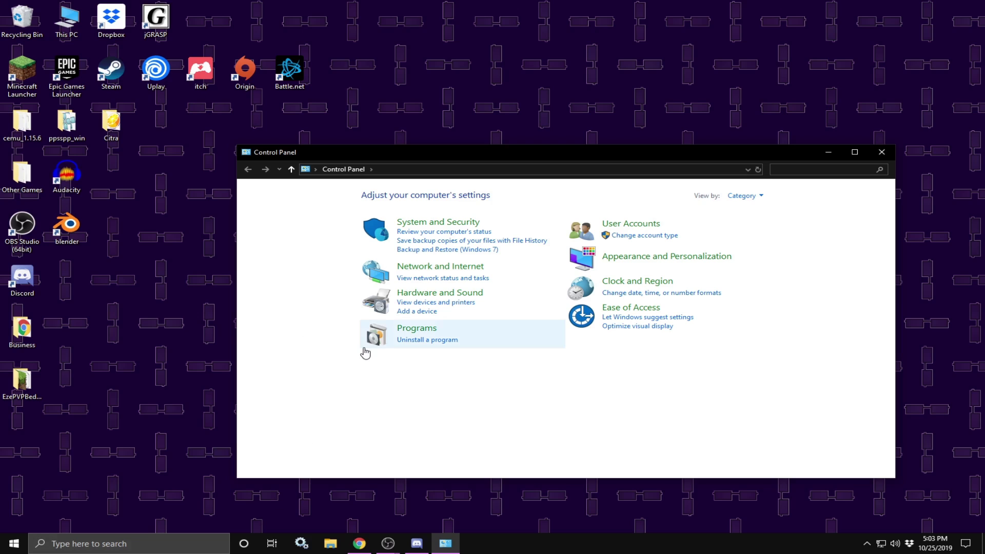
pyautogui.click(377, 305)
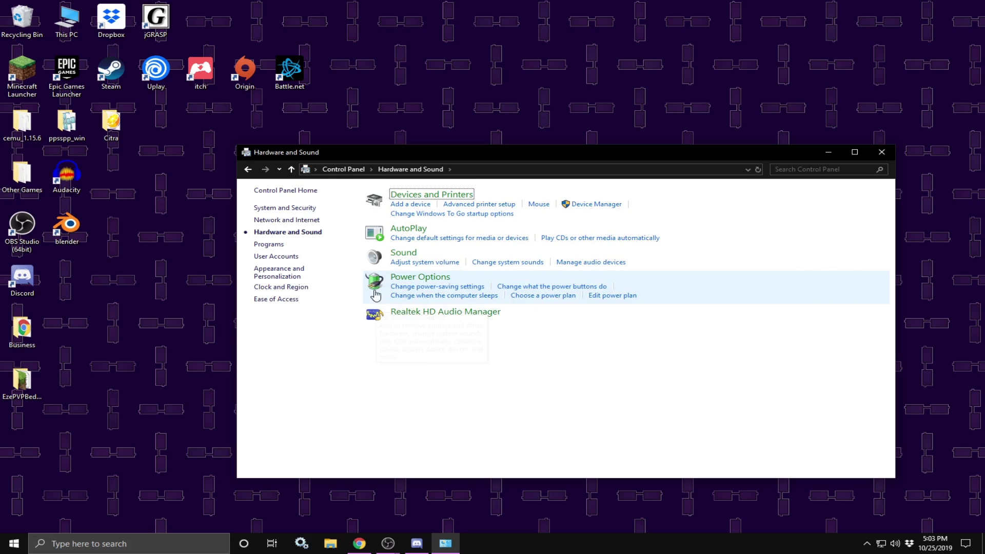
pyautogui.click(374, 258)
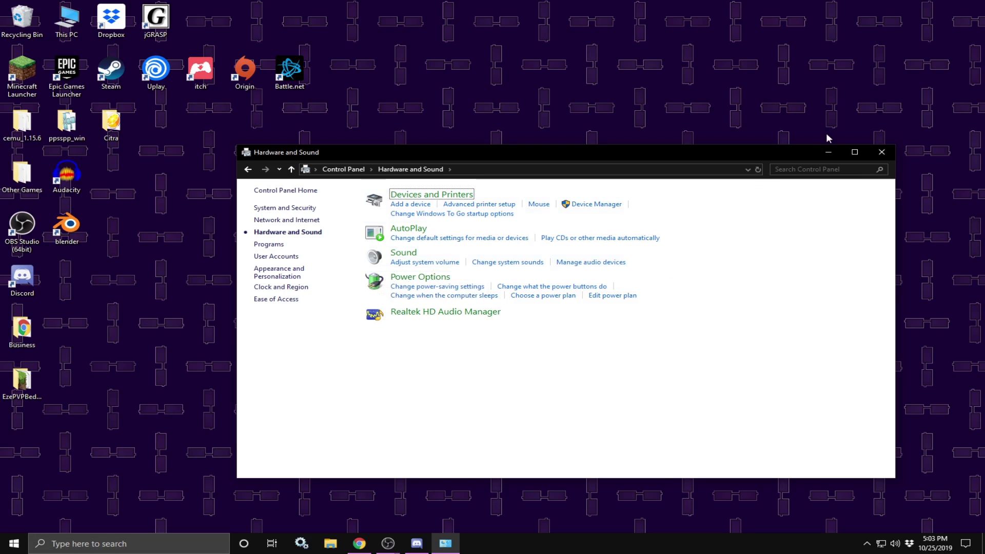
pyautogui.click(882, 151)
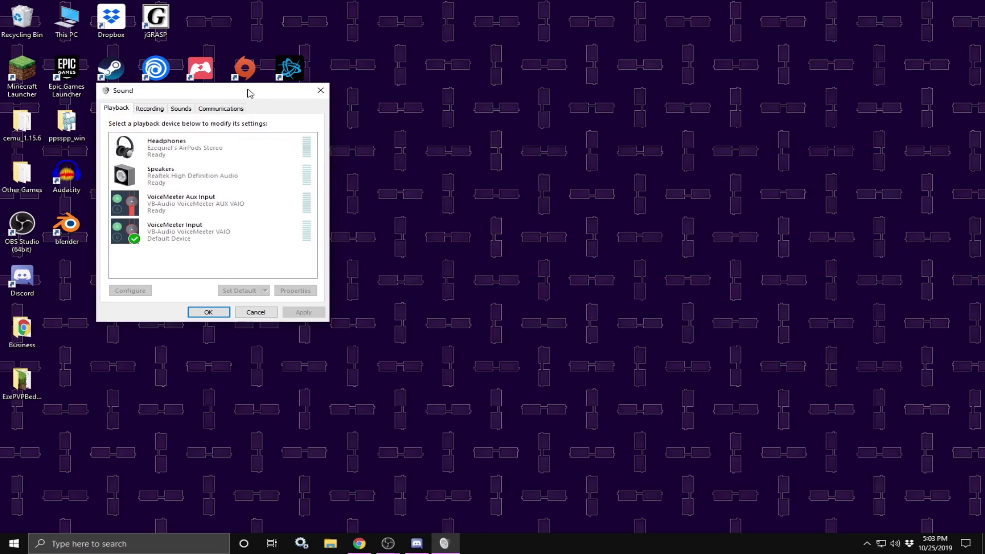
pyautogui.moveTo(249, 93); pyautogui.dragTo(549, 106)
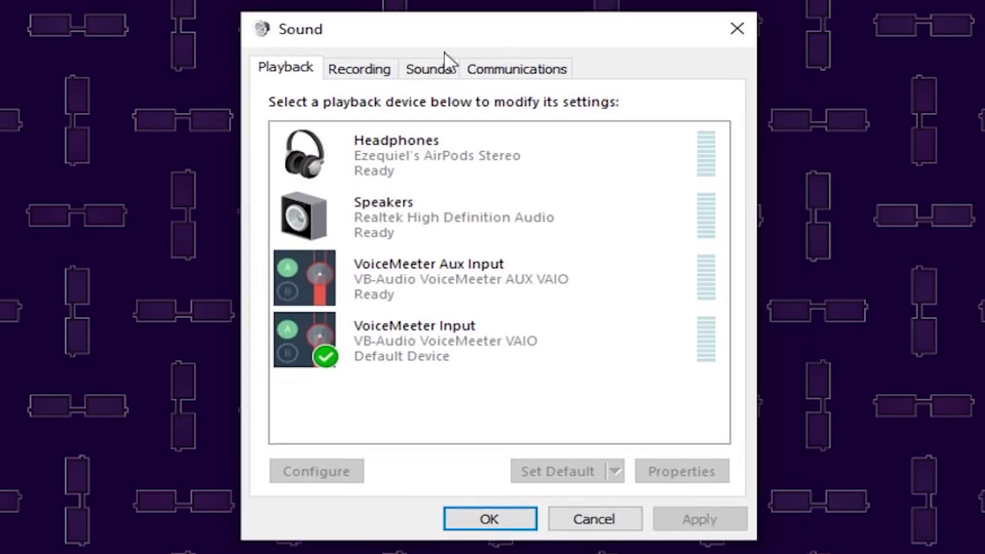
# - Make VoiceMeeter Input the default playback device, then show the Recording devices list
pyautogui.click(451, 123)
pyautogui.click(487, 70)
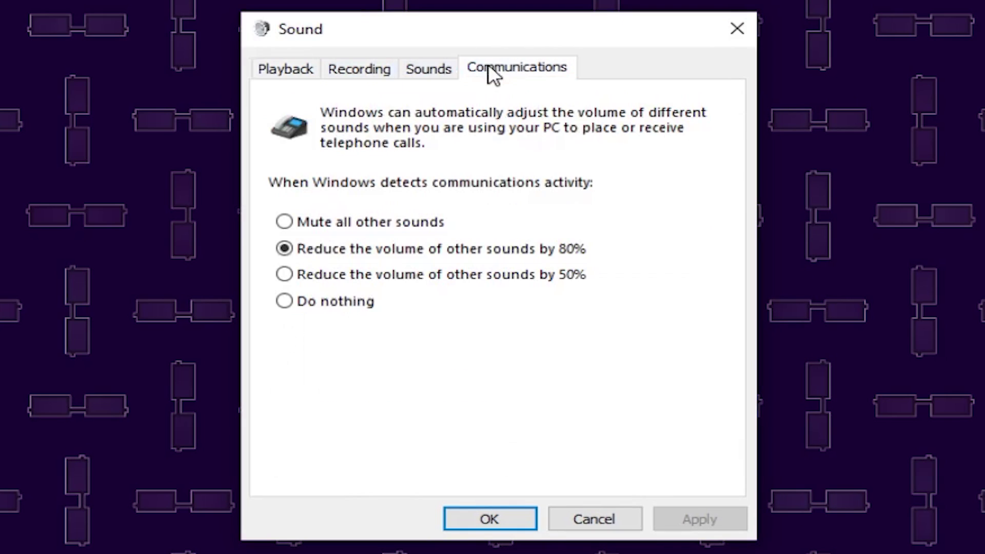
pyautogui.click(302, 71)
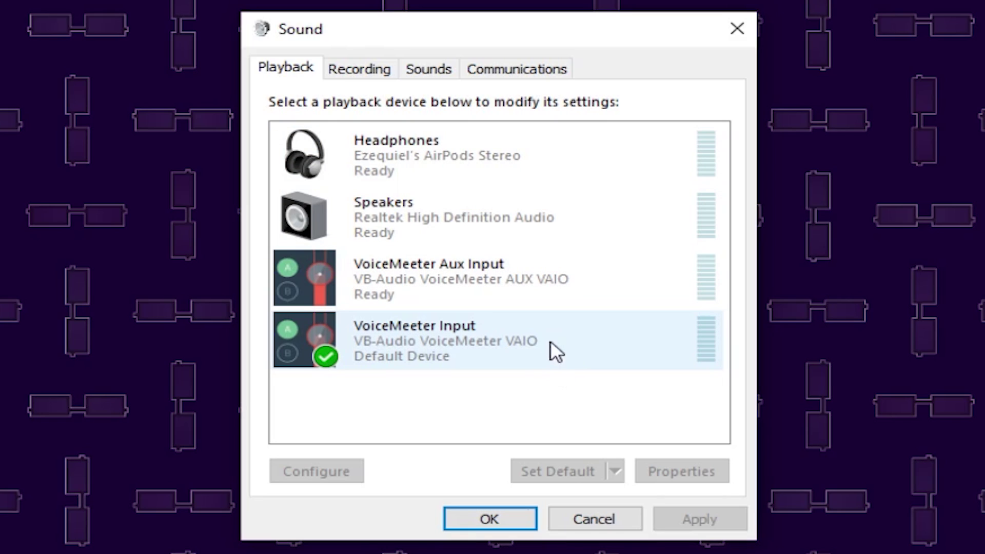
pyautogui.click(523, 359)
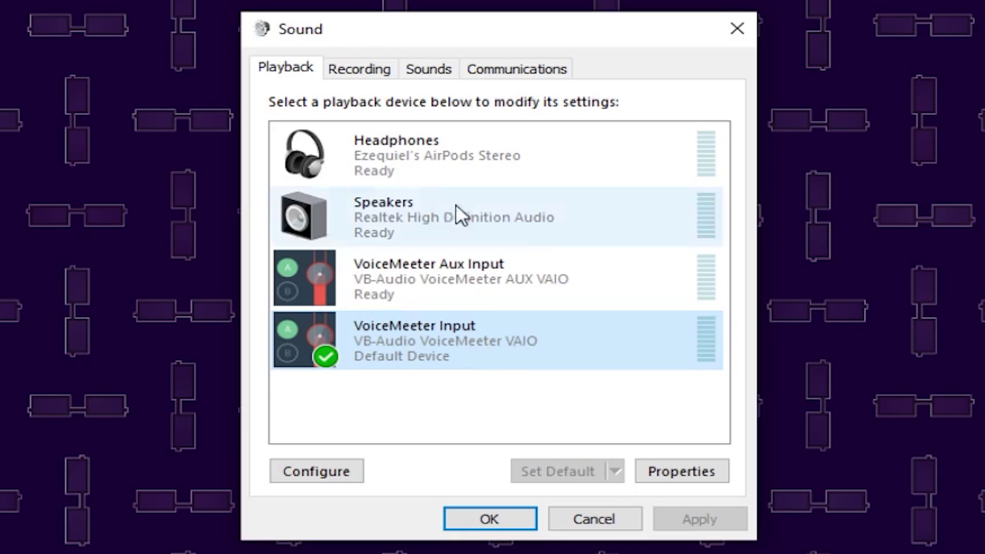
pyautogui.click(411, 153)
pyautogui.click(567, 469)
pyautogui.click(393, 344)
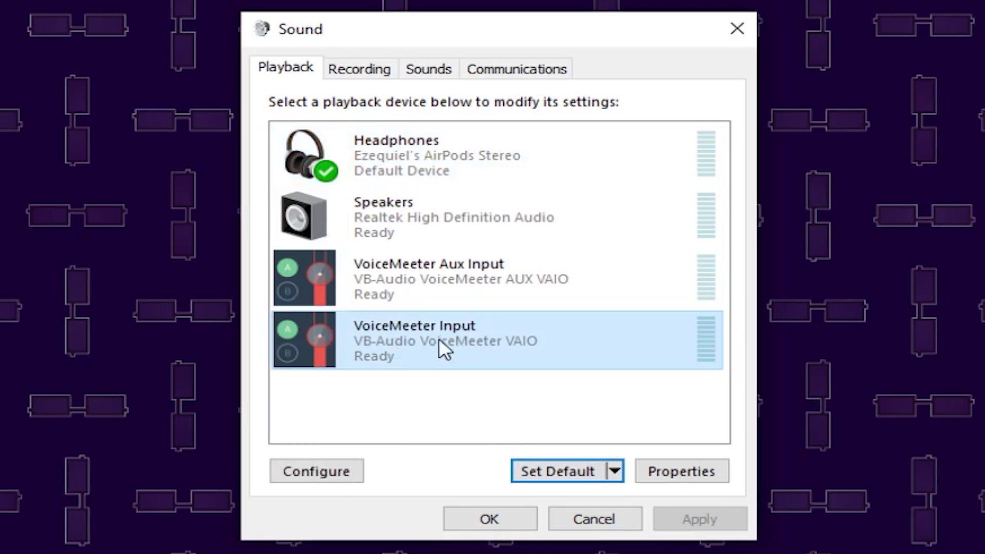
pyautogui.click(565, 471)
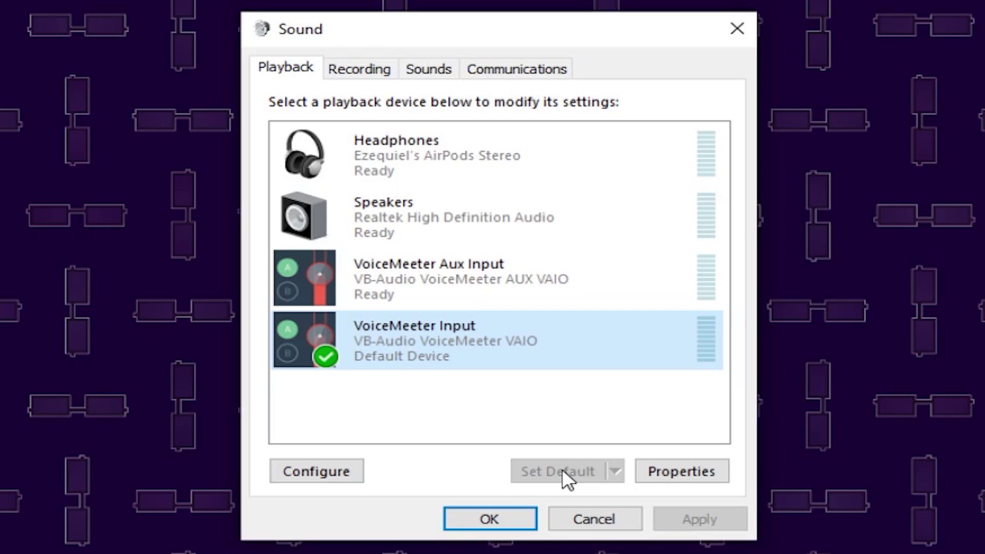
pyautogui.click(340, 77)
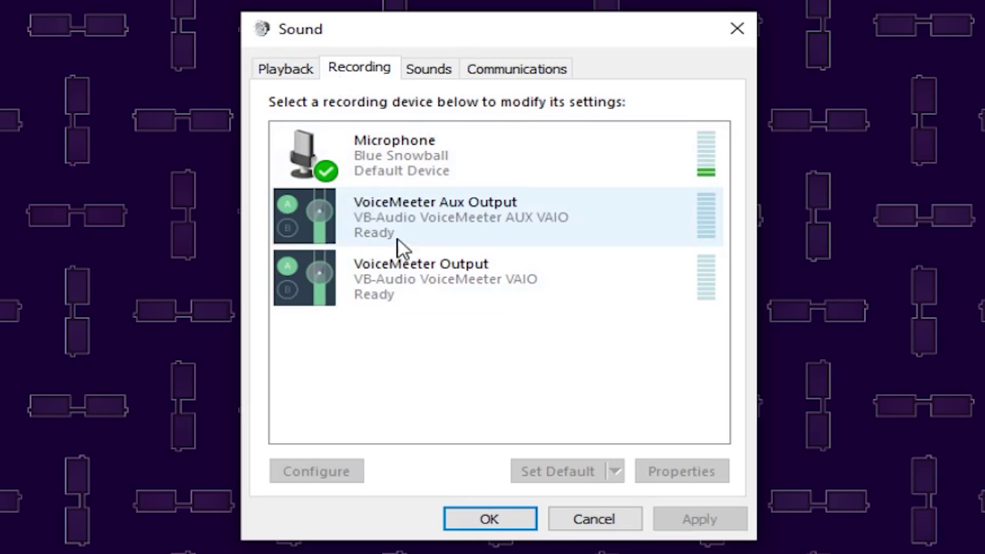
# - Select the Microphone recording device, then confirm VoiceMeeter Input in the taskbar volume flyout
pyautogui.click(494, 172)
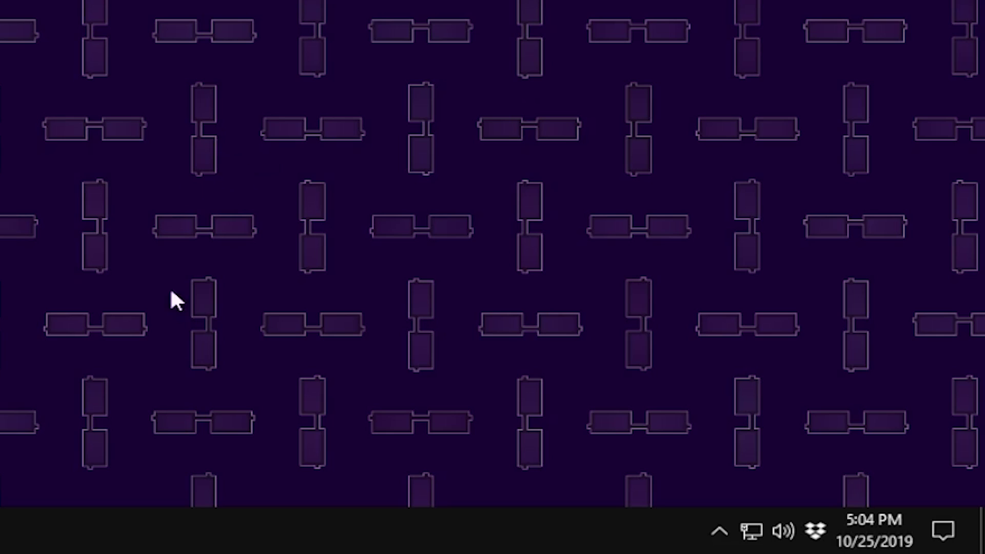
pyautogui.click(783, 534)
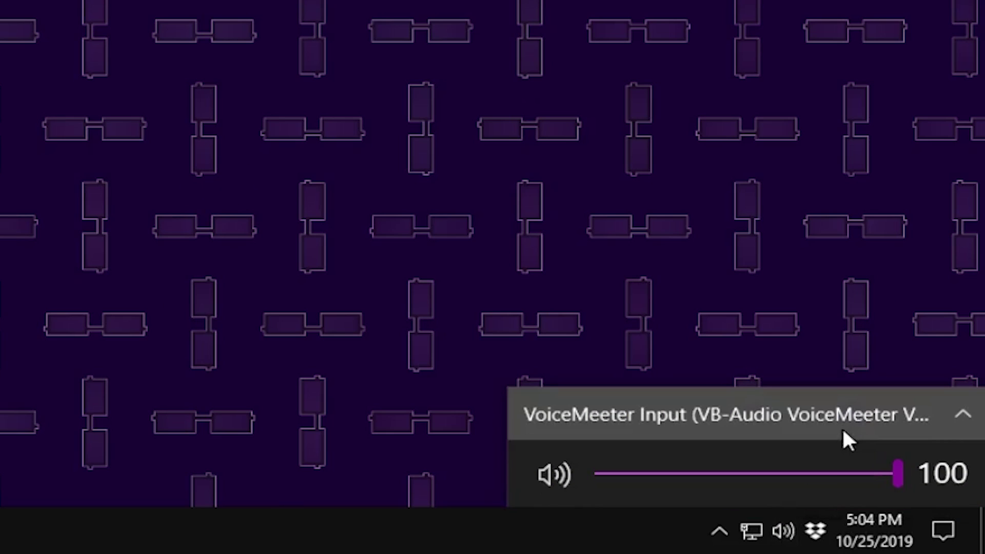
pyautogui.click(967, 418)
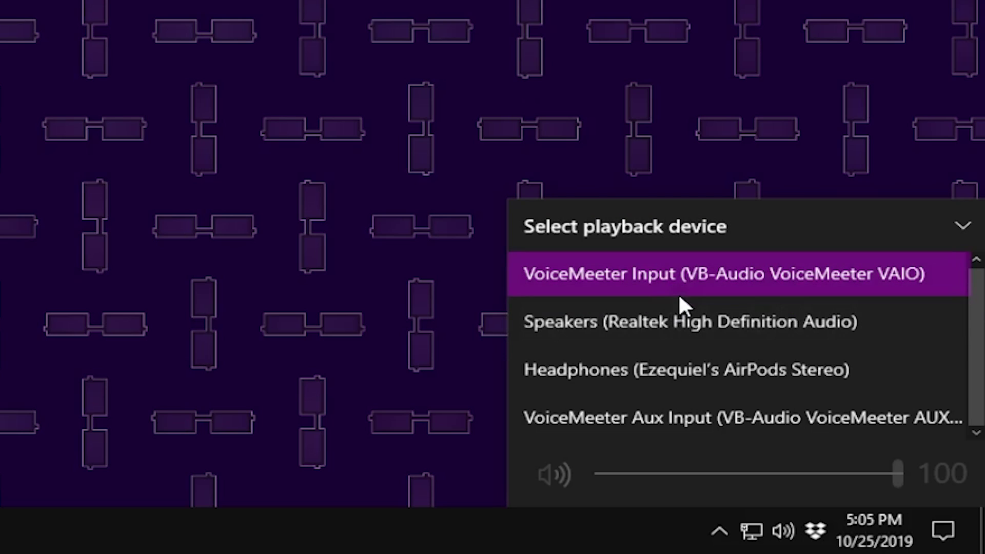
pyautogui.click(694, 260)
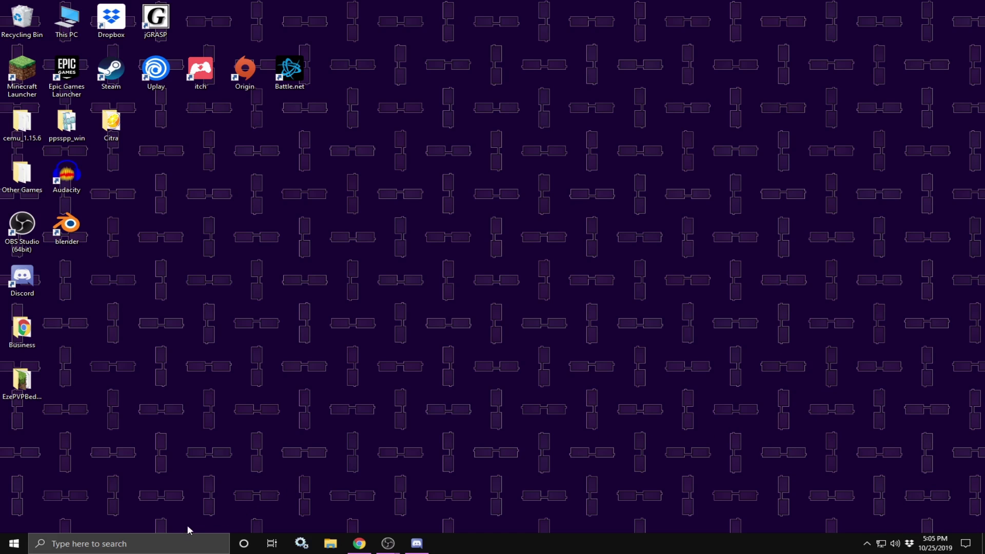
# - Launch Voicemeeter Banana from Windows search with 'voi'
pyautogui.click(180, 543)
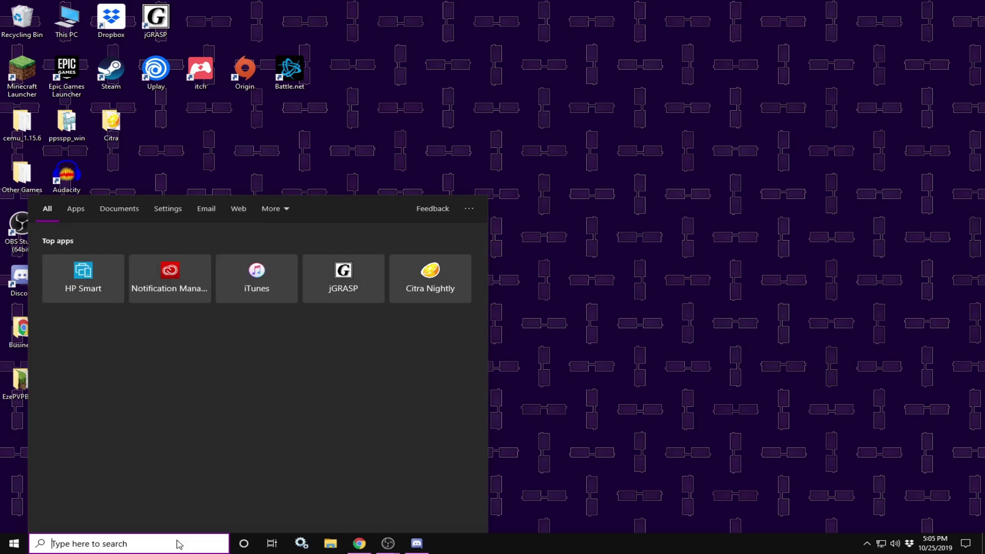
pyautogui.write('voi')
pyautogui.press('Return')
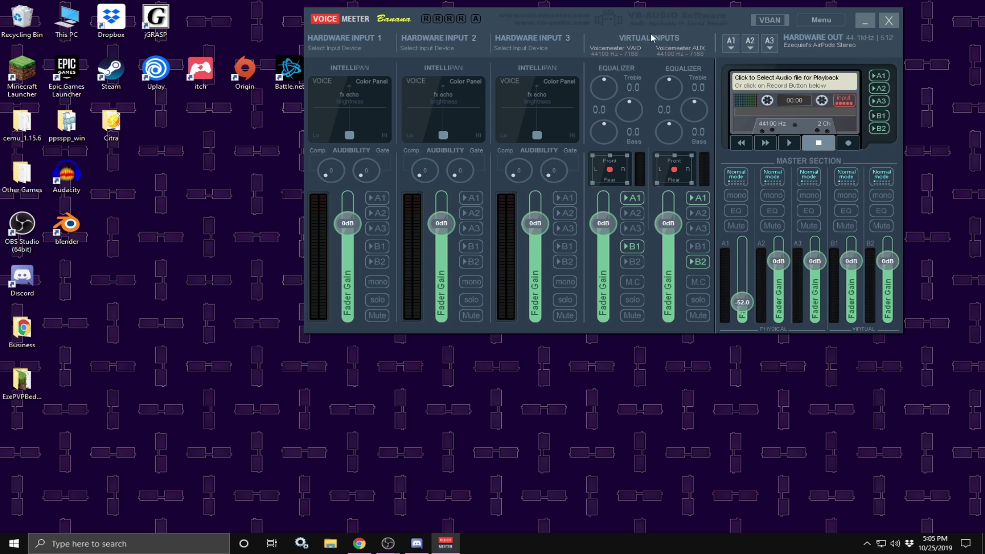
# - Set the A1 output level to -50 dB with the volume keys and close the Menu dropdown
pyautogui.click(829, 20)
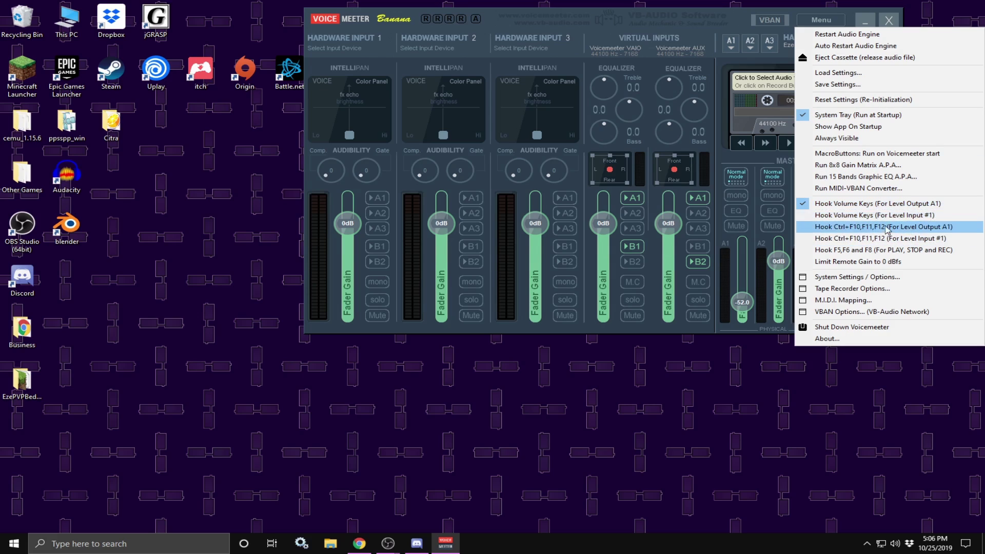
pyautogui.press('XF86AudioRaiseVolume')
pyautogui.press('XF86AudioLowerVolume')
pyautogui.press('XF86AudioRaiseVolume')
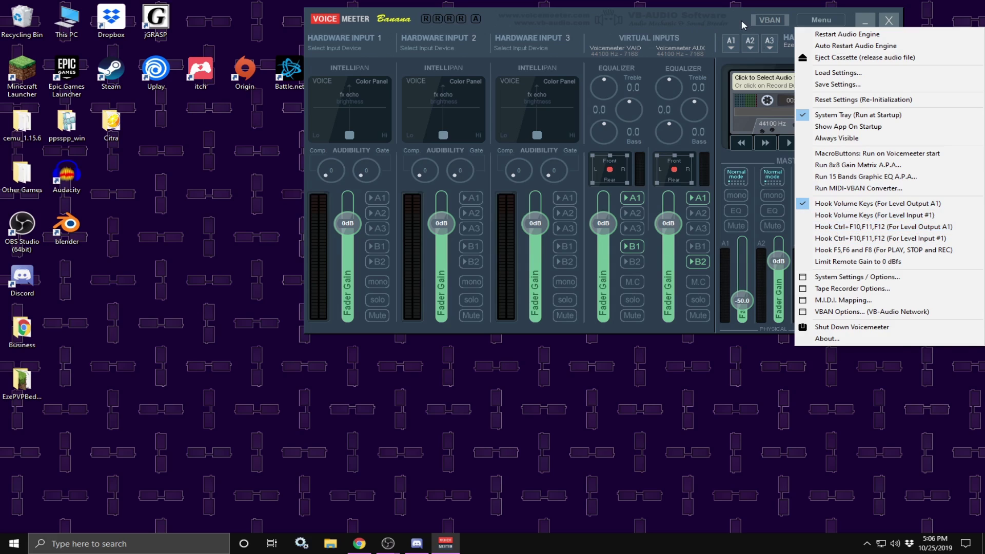
pyautogui.click(741, 20)
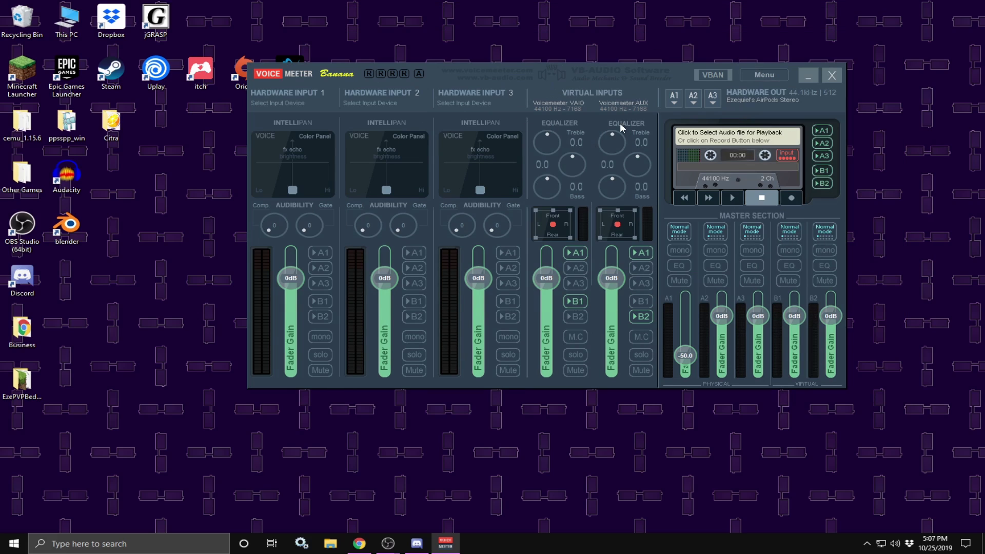
# - Assign AirPods Stereo as the A1 hardware output and route the virtual input to A1
pyautogui.click(673, 103)
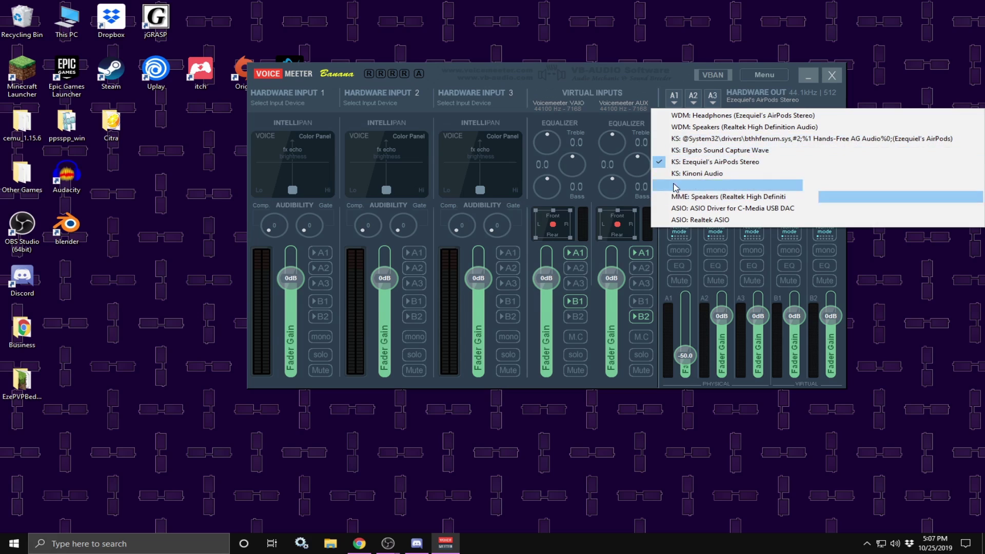
pyautogui.click(695, 161)
pyautogui.click(674, 96)
pyautogui.click(687, 77)
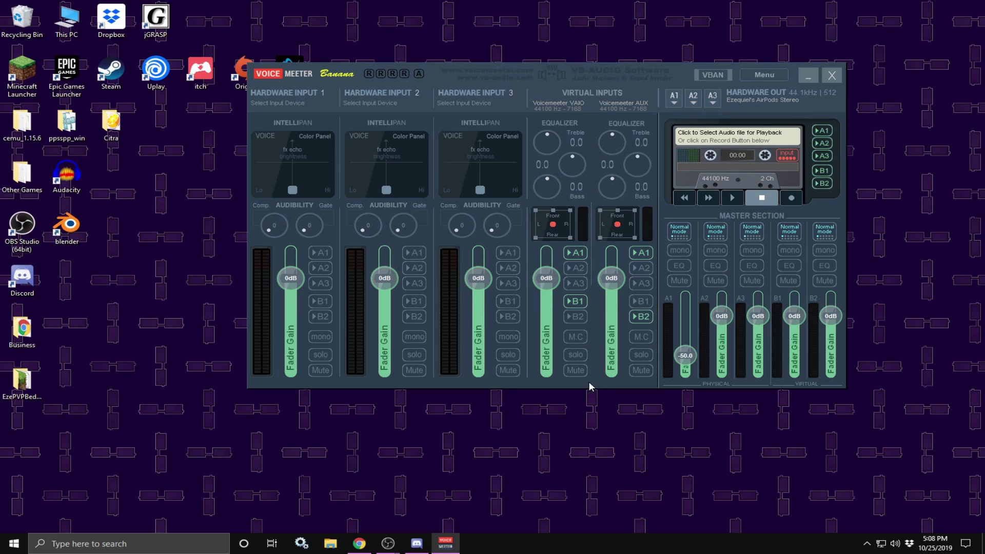
pyautogui.click(577, 251)
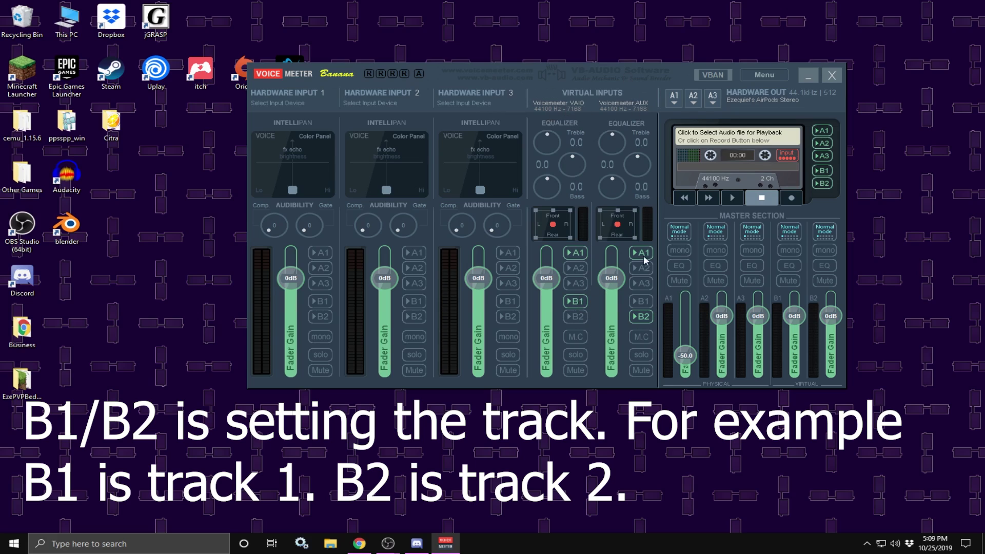
# - Route Voicemeeter AUX to B2, bring the A1 master back to about -49.5 dB, and close Voicemeeter
pyautogui.click(642, 316)
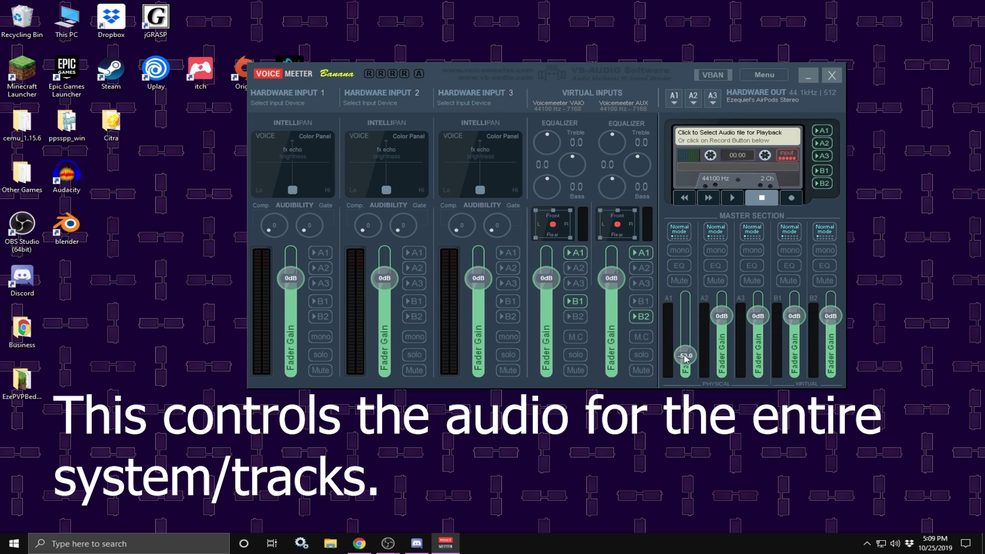
pyautogui.moveTo(685, 358); pyautogui.dragTo(691, 332)
pyautogui.doubleClick(691, 332)
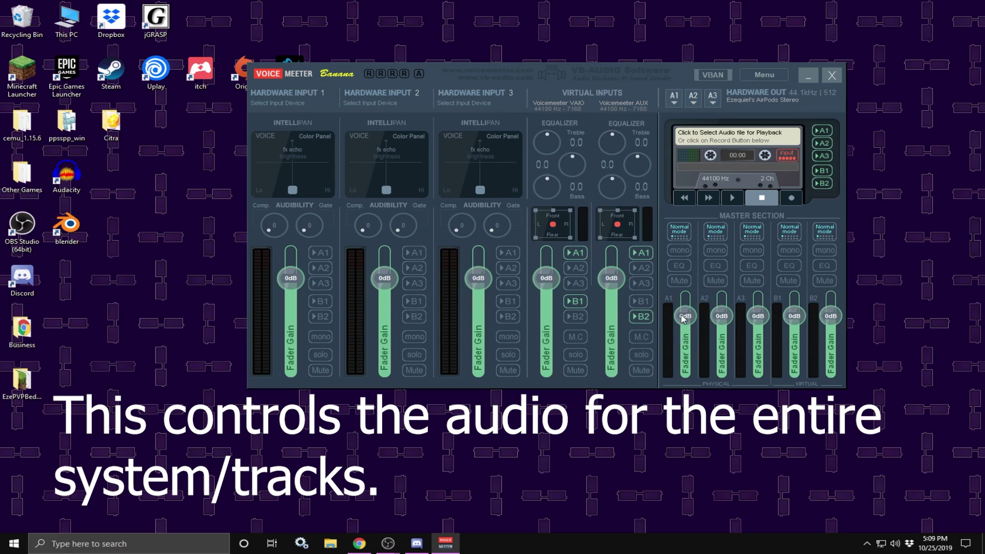
pyautogui.moveTo(685, 317); pyautogui.dragTo(713, 357)
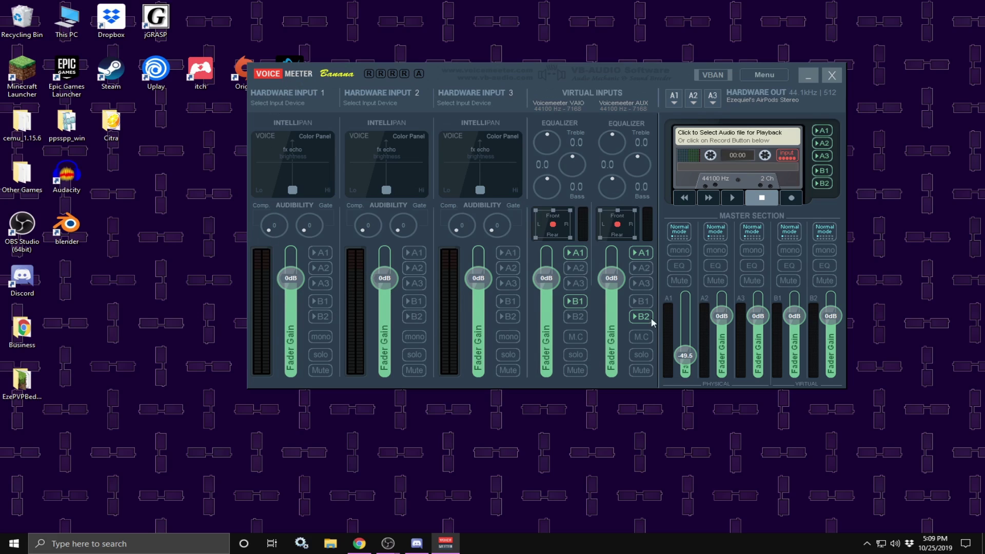
pyautogui.click(831, 77)
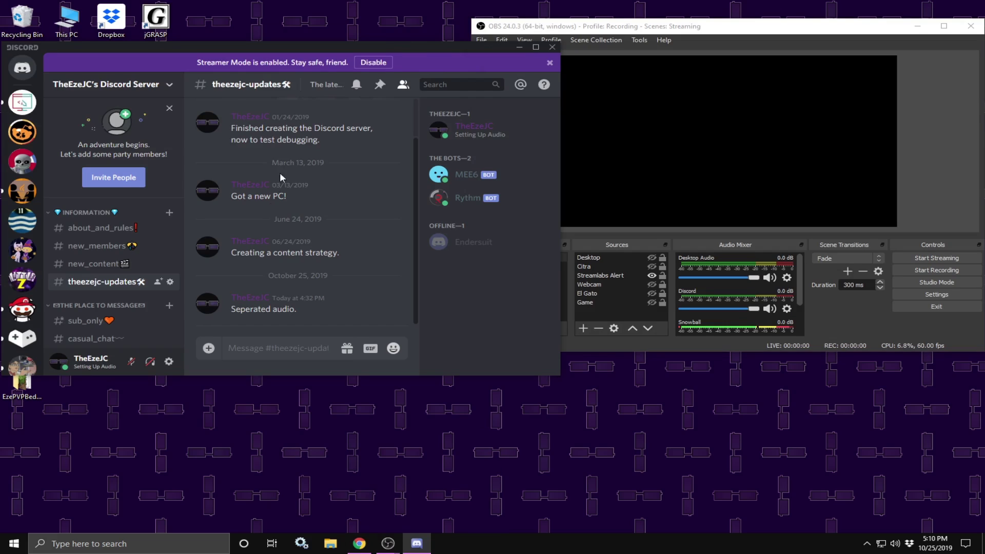
# - In Discord's Voice & Video settings, check the output device is VoiceMeeter Aux Input
pyautogui.click(169, 362)
pyautogui.scroll(-1, 86, 220)
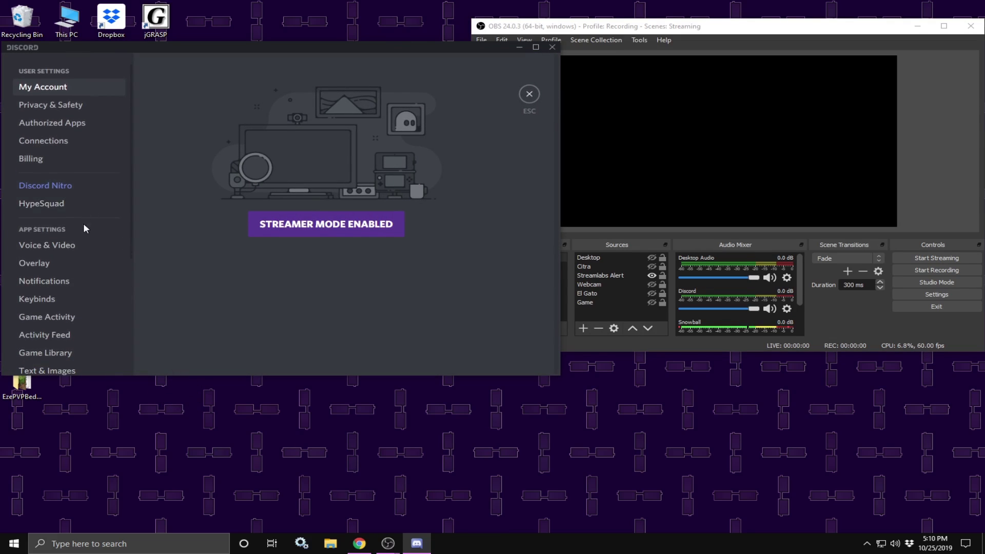
pyautogui.click(93, 246)
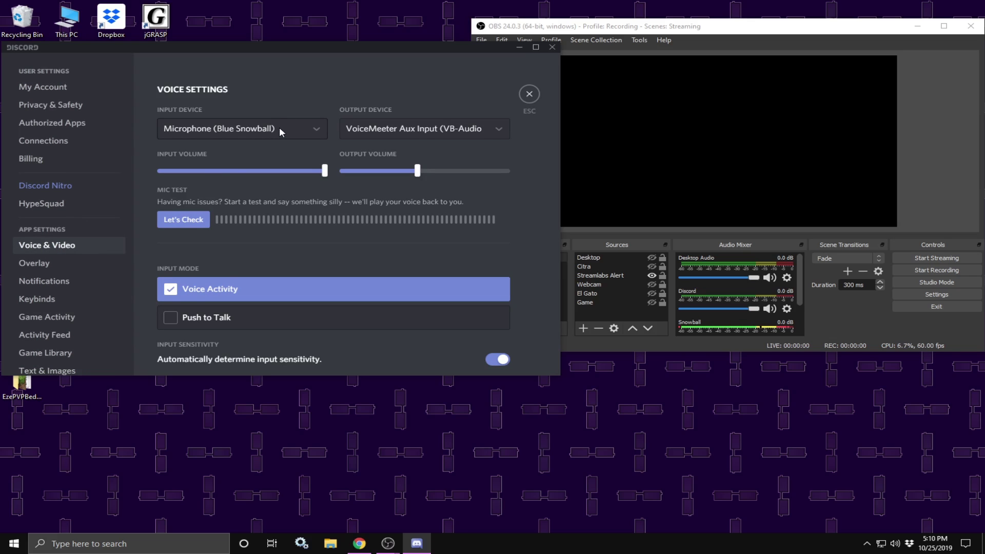
pyautogui.click(437, 134)
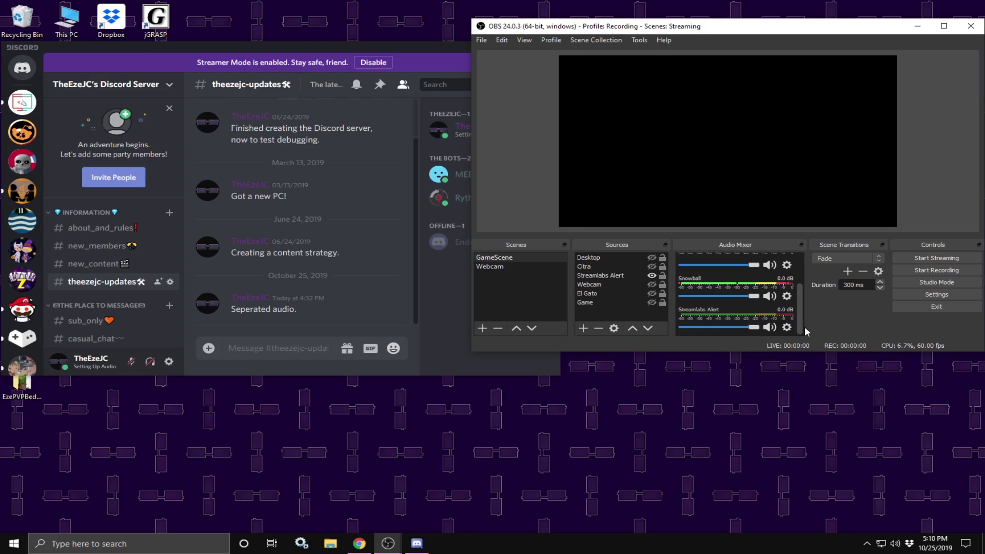
# - In OBS Settings, review Output > Recording audio tracks 1–5, then view the Audio settings
pyautogui.moveTo(800, 327); pyautogui.dragTo(801, 286)
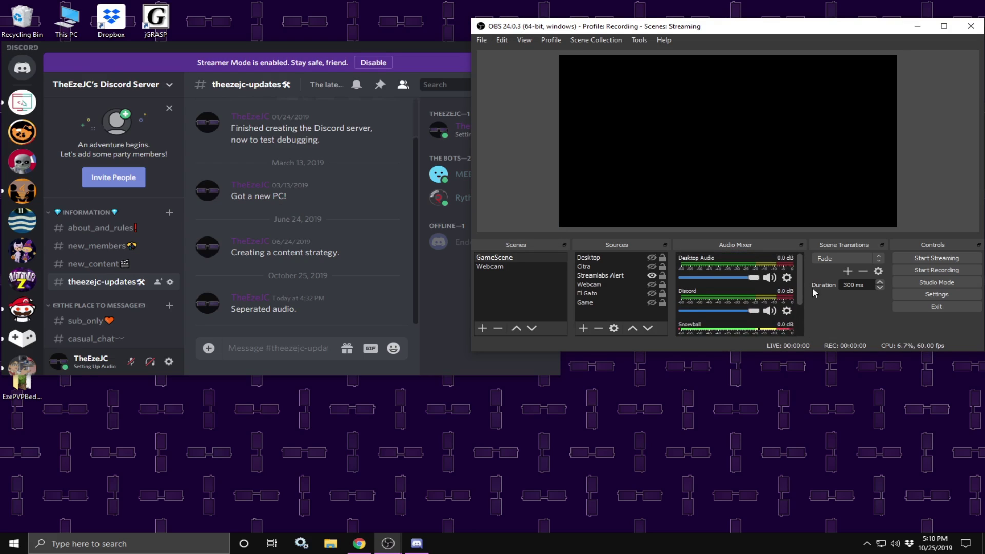
pyautogui.click(919, 295)
pyautogui.click(458, 90)
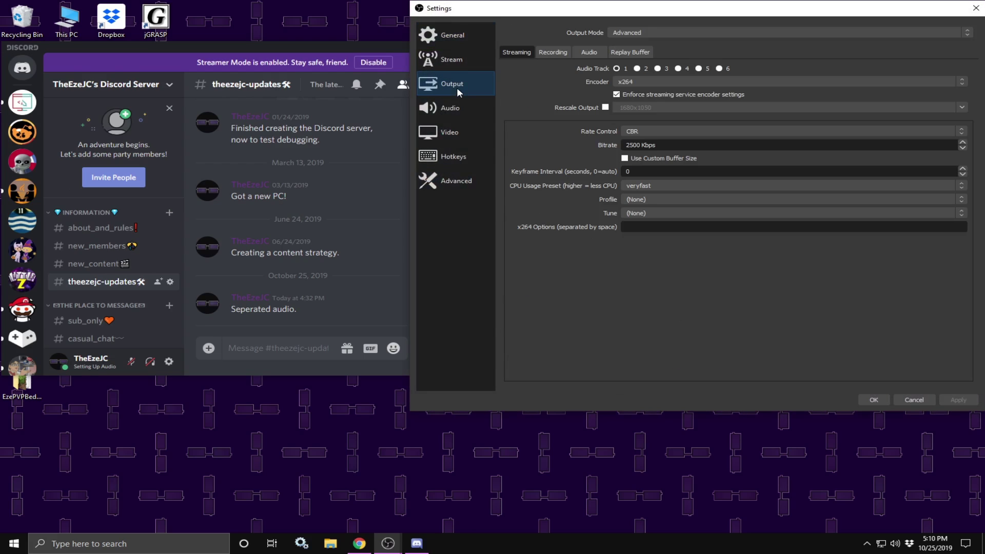
pyautogui.click(555, 52)
pyautogui.click(516, 52)
pyautogui.click(545, 53)
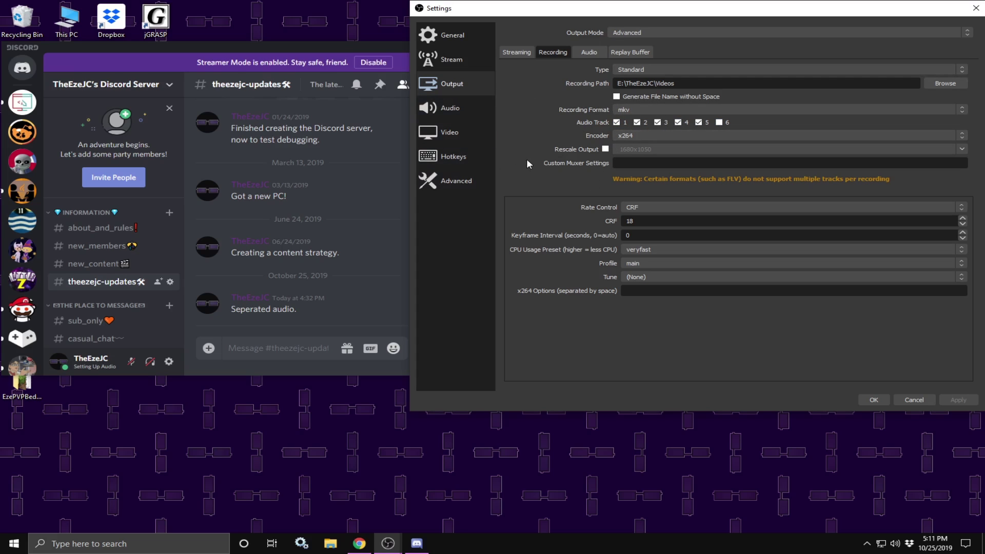
pyautogui.click(485, 105)
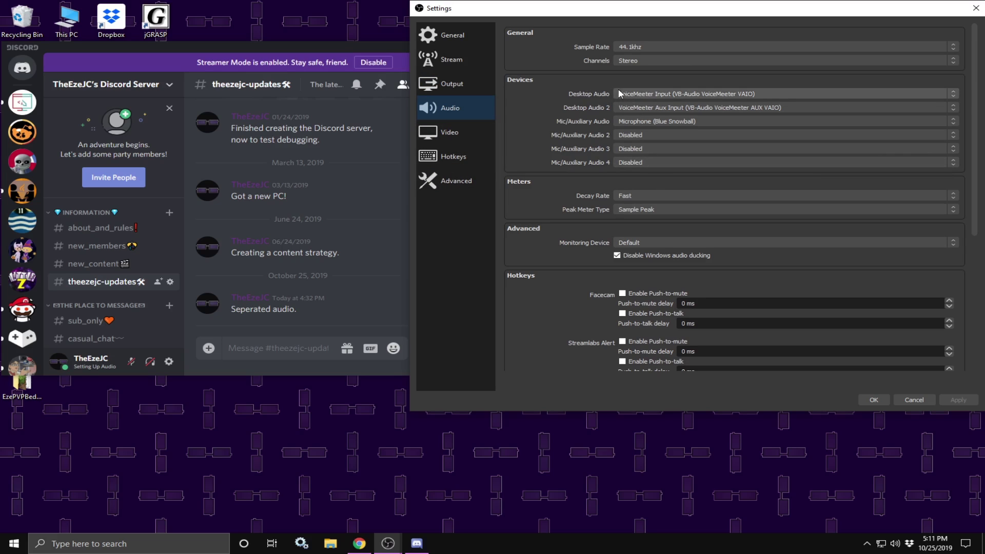
# - Keep VoiceMeeter Input as Desktop Audio and VoiceMeeter Aux Input as Desktop Audio 2, then close Settings
pyautogui.click(728, 94)
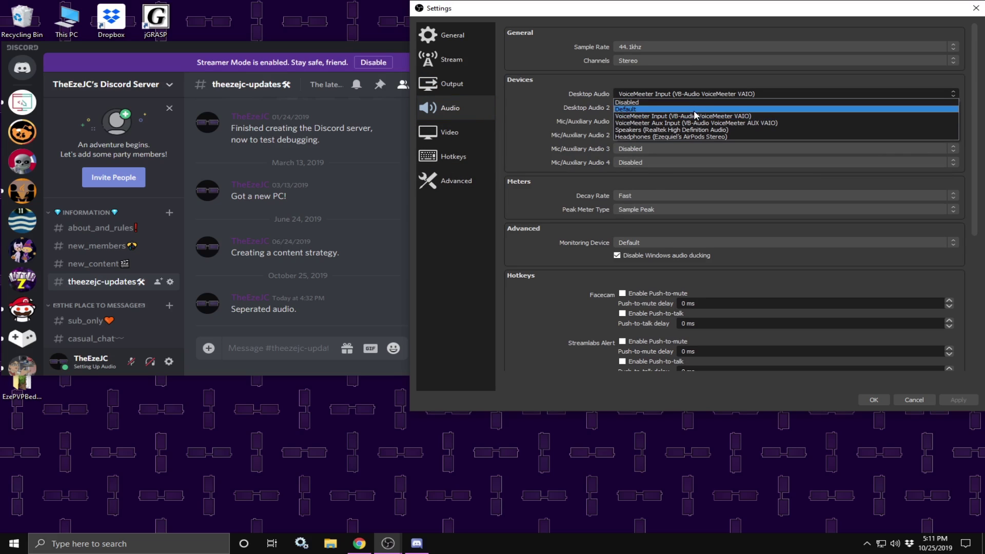
pyautogui.click(539, 101)
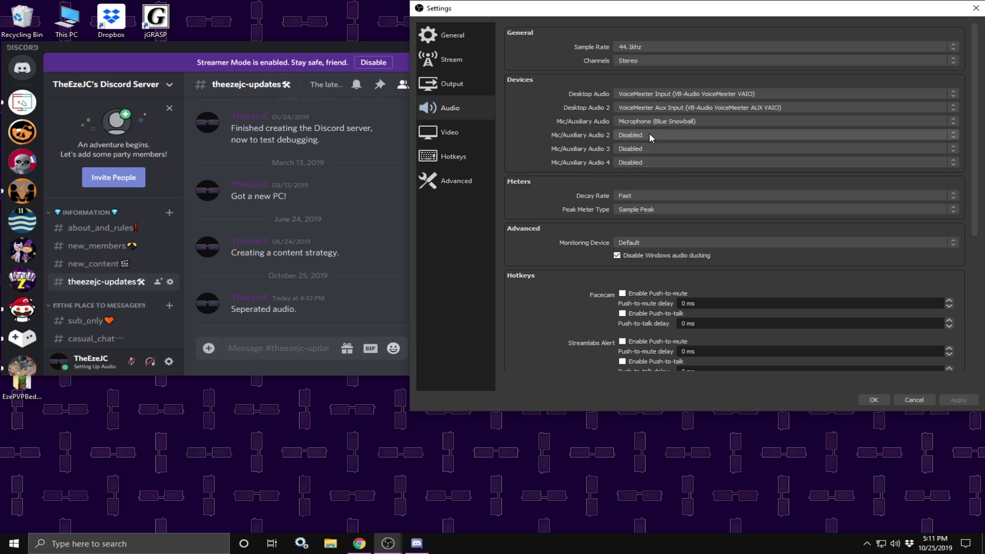
pyautogui.press('Escape')
# - Search 'mix' to open Windows App volume and device preferences and reposition the window
pyautogui.click(194, 549)
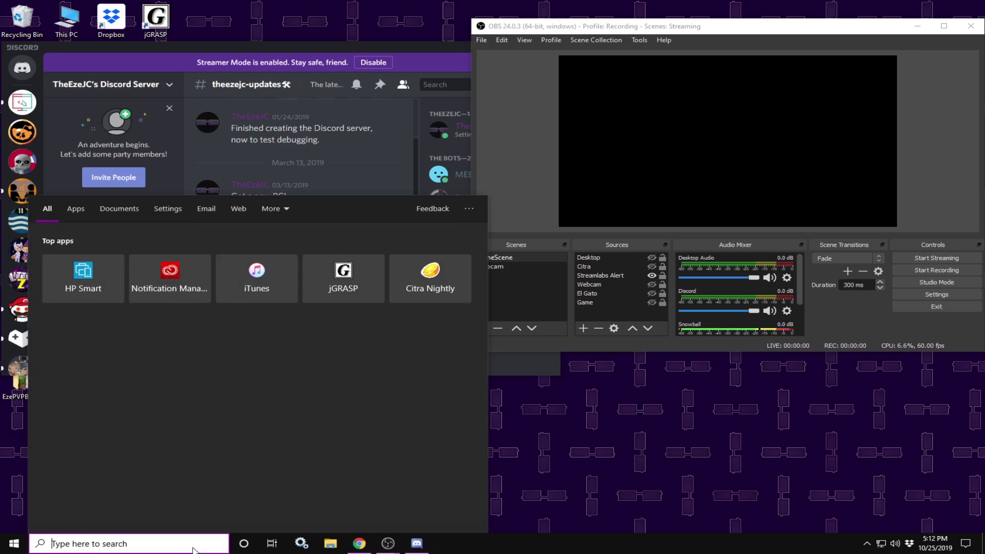
pyautogui.write('mix')
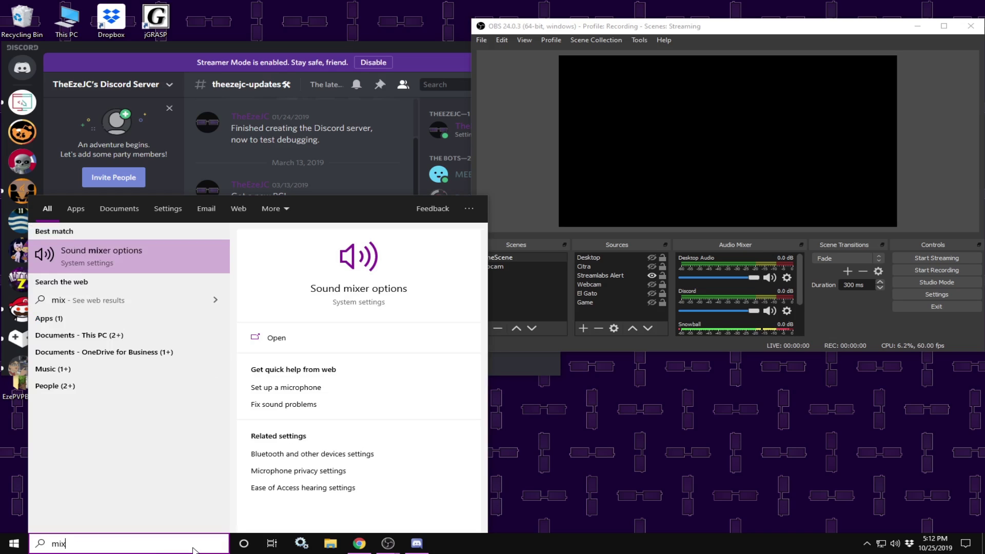
pyautogui.press('Return')
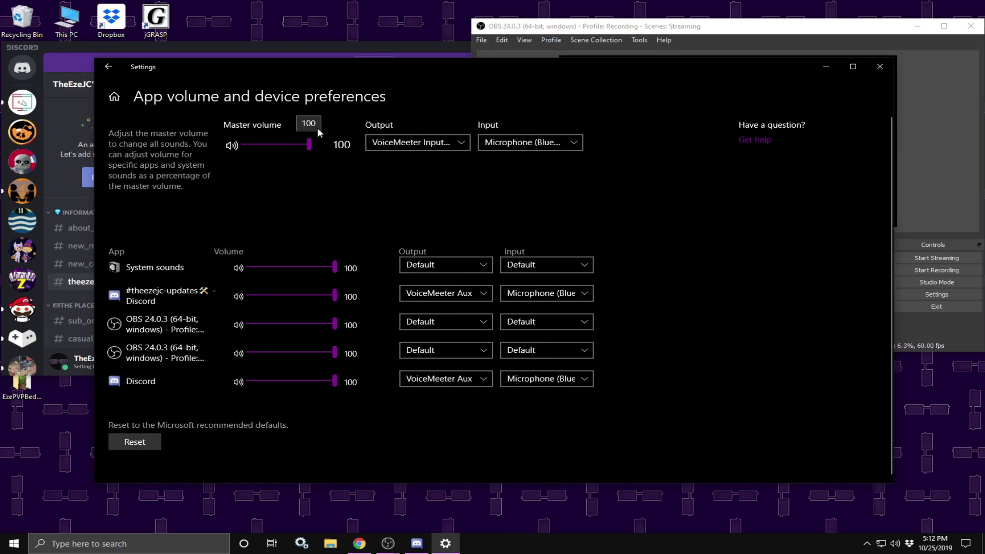
pyautogui.moveTo(447, 78); pyautogui.dragTo(469, 63)
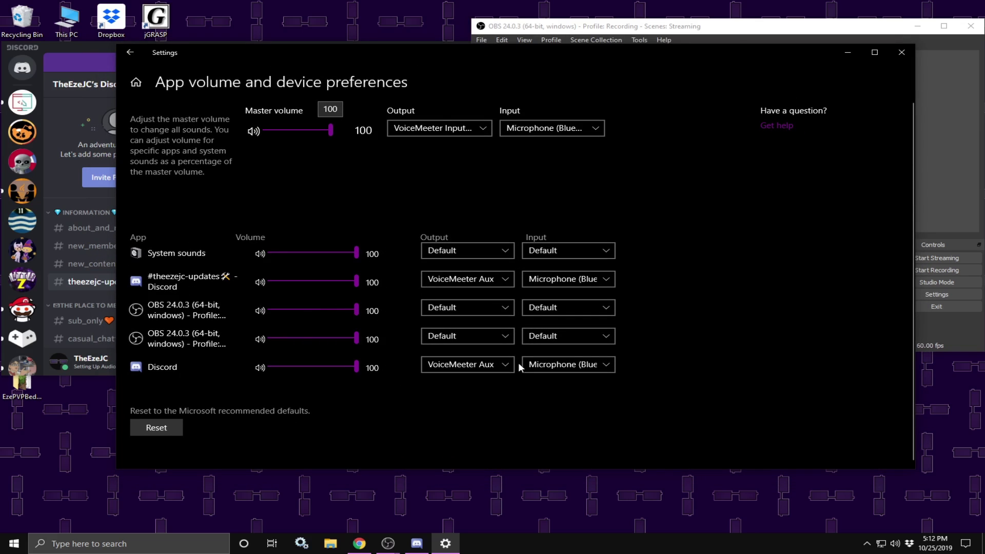
# - Set both Discord entries' output to VoiceMeeter Aux Input (VB-Audio VoiceMeeter AUX VAIO)
pyautogui.click(495, 279)
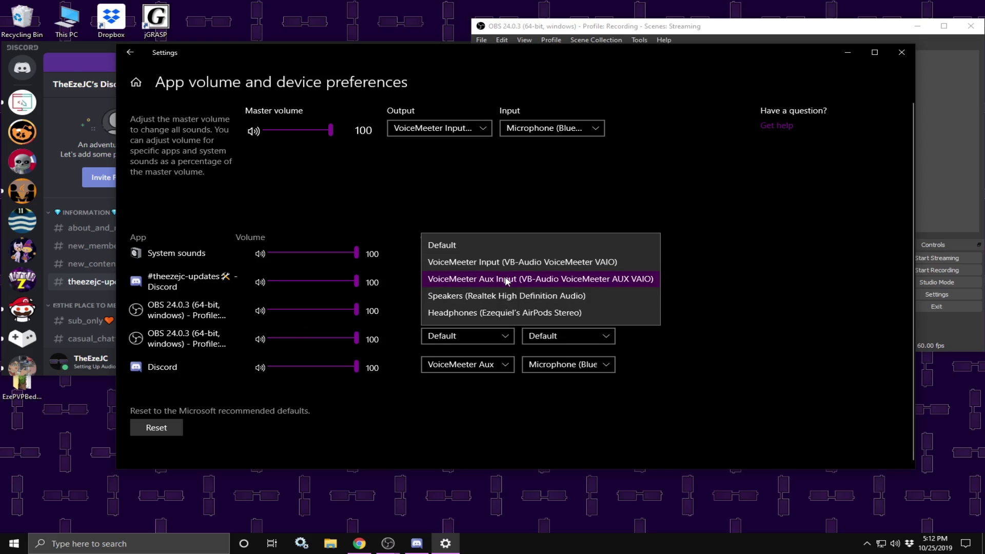
pyautogui.click(719, 272)
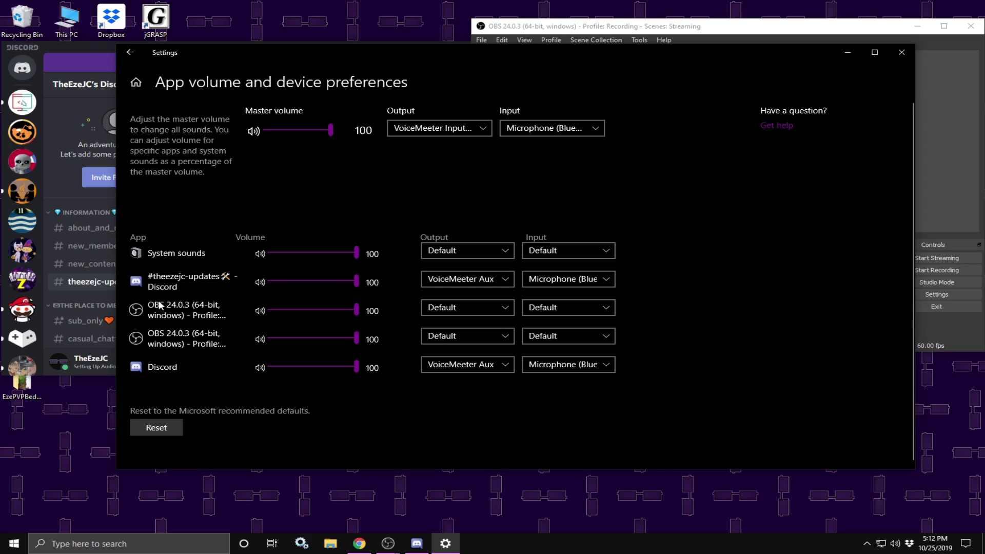
pyautogui.click(459, 282)
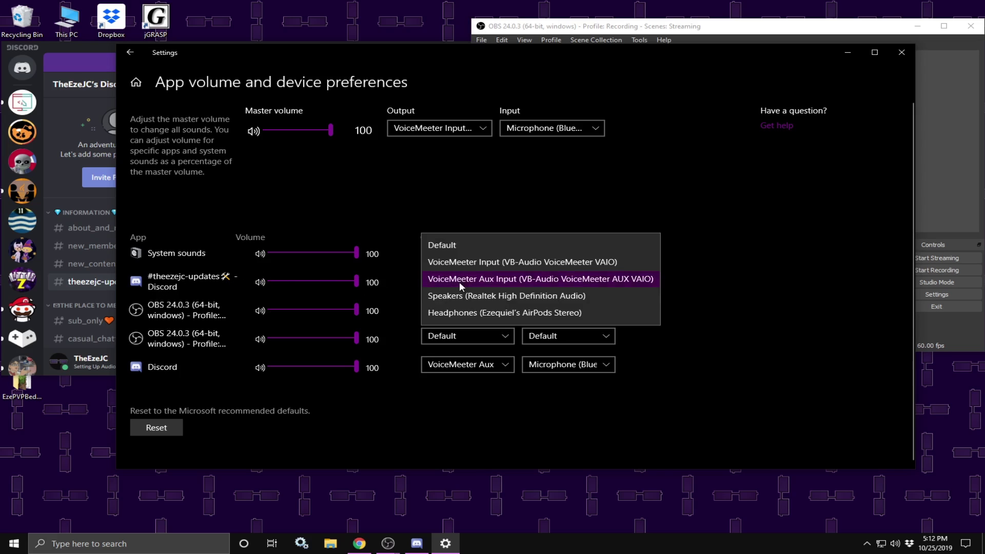
pyautogui.click(538, 279)
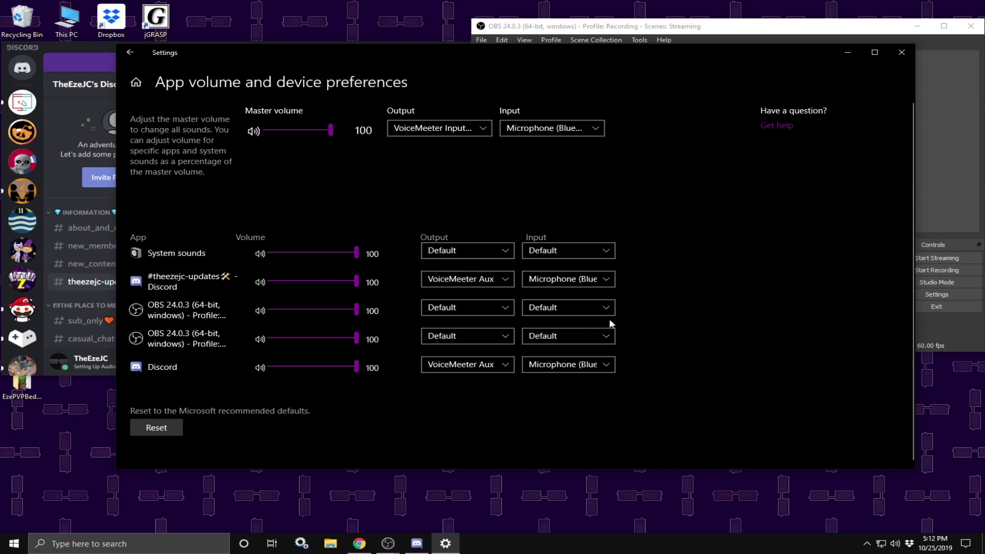
pyautogui.click(468, 365)
pyautogui.click(467, 364)
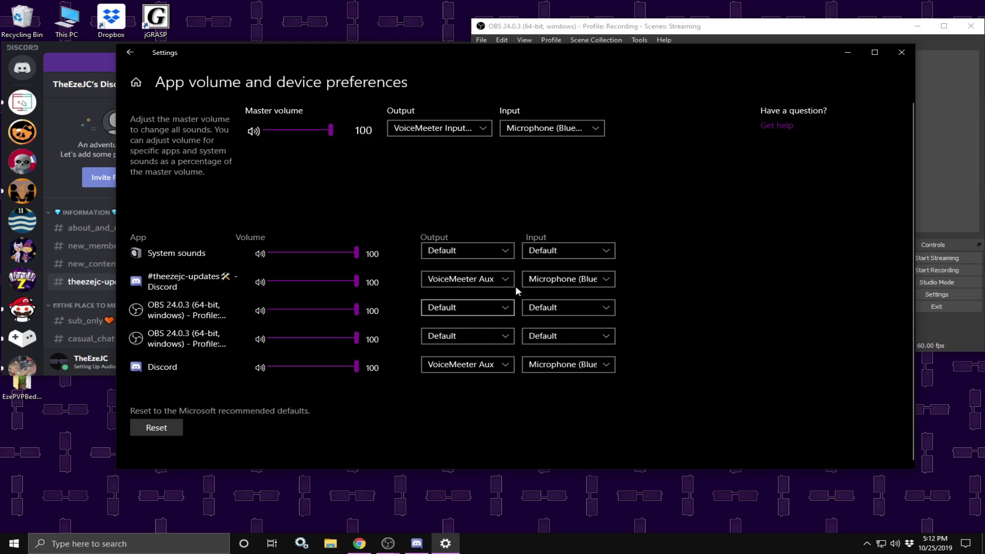
# - Close Windows Settings, keep the OBS Discord source name, and open Advanced Audio Properties via Desktop Audio
pyautogui.hotkey('alt', 'F4')
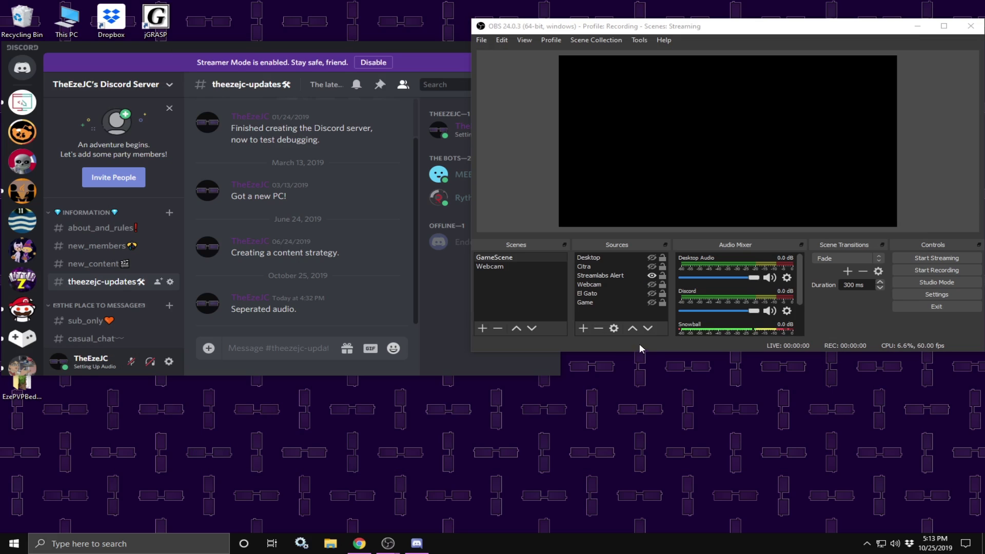
pyautogui.click(826, 285)
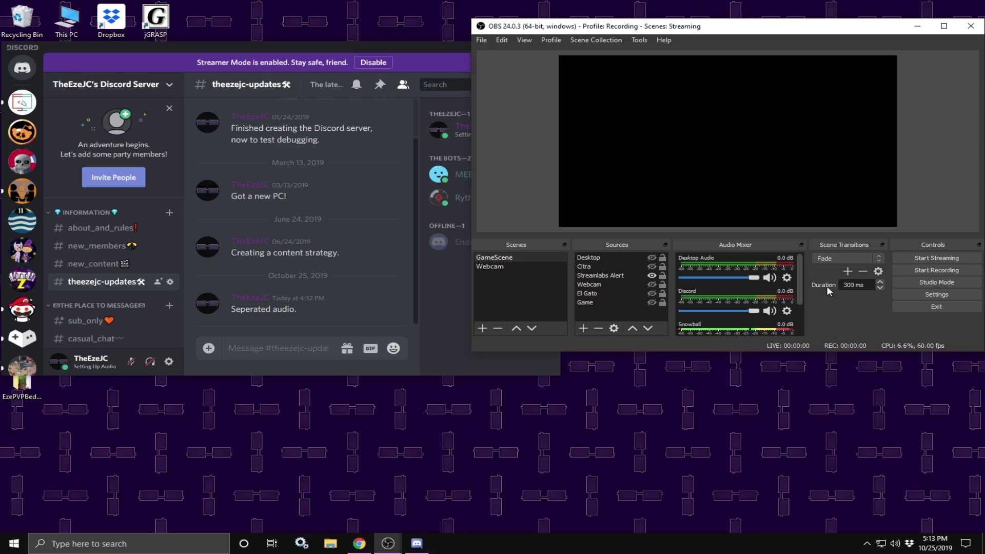
pyautogui.rightClick(688, 291)
pyautogui.click(717, 323)
pyautogui.click(741, 209)
pyautogui.click(787, 278)
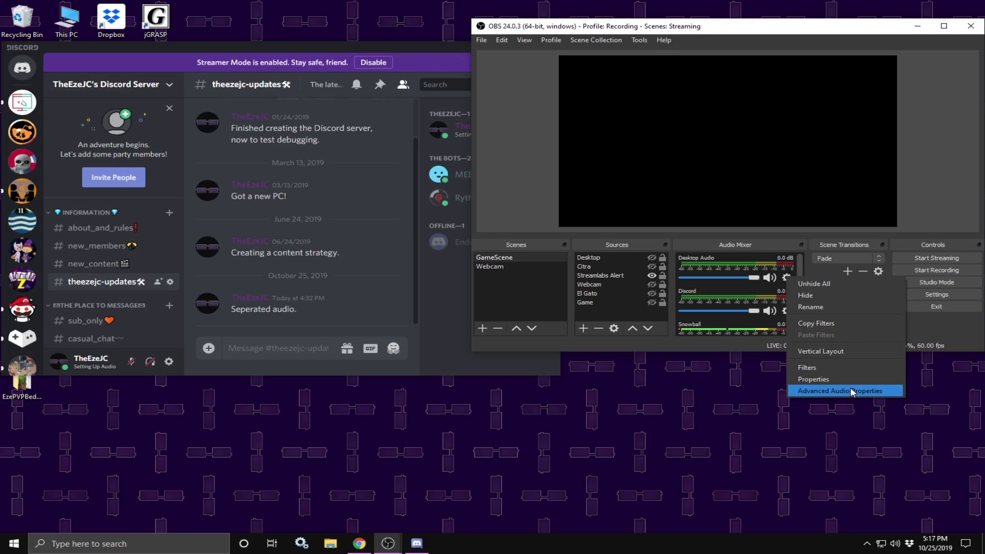
pyautogui.click(842, 392)
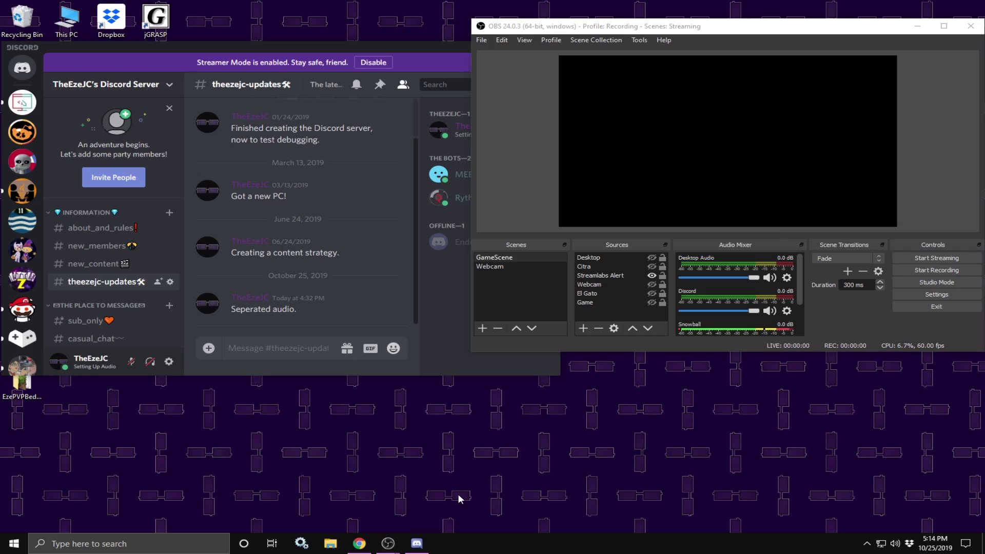
# - Play the Crab Rave YouTube video as test audio and minimize Chrome
pyautogui.click(359, 543)
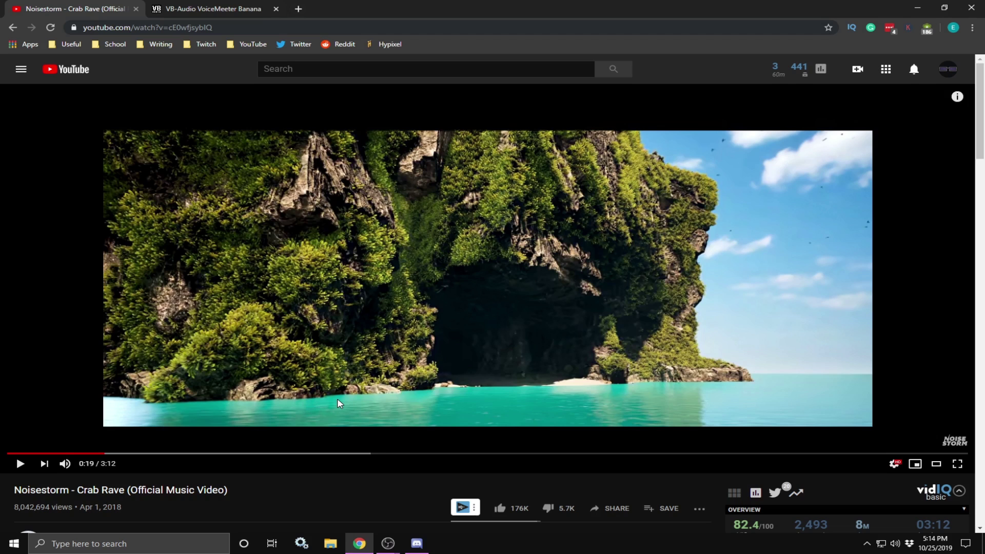
pyautogui.click(337, 398)
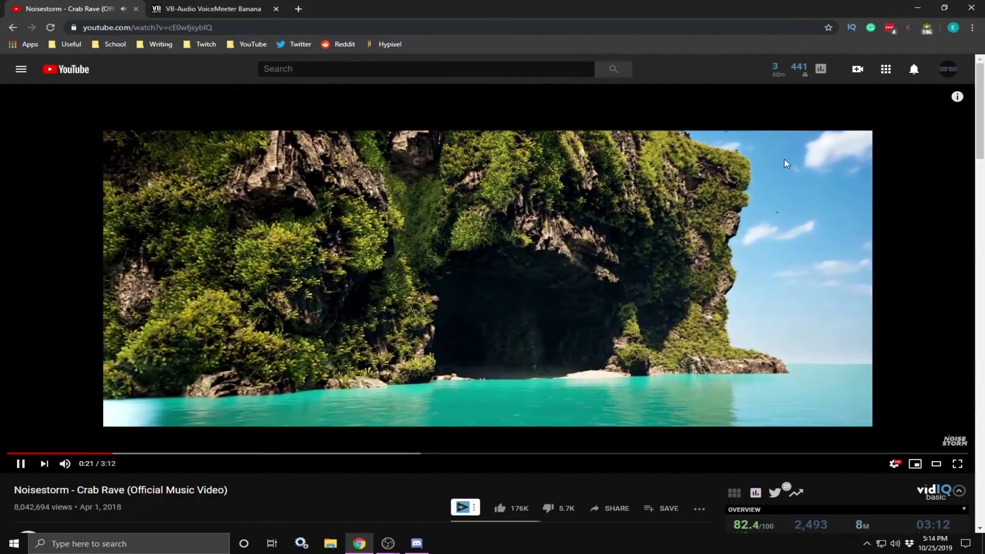
pyautogui.click(917, 7)
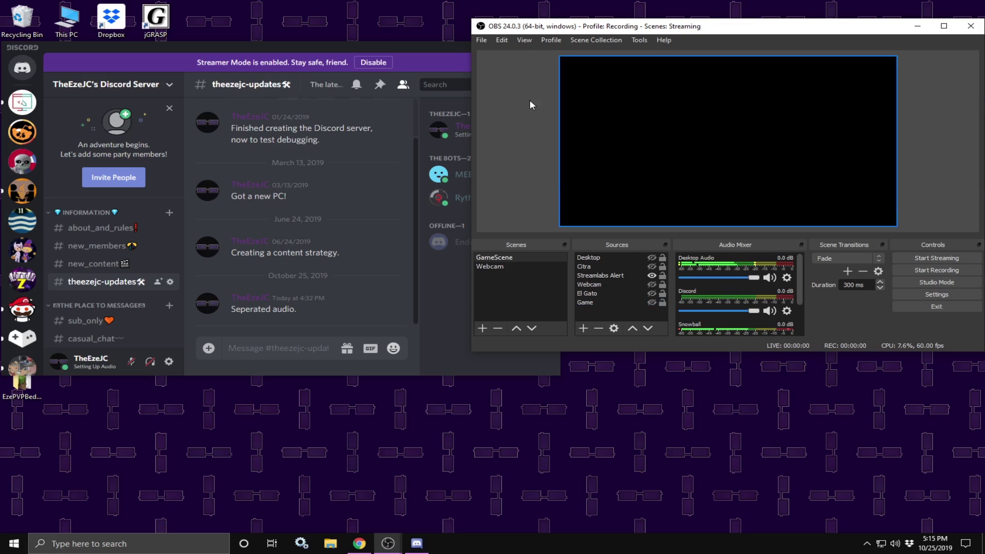
# - Toggle Discord's deafen button on and off while the music plays
pyautogui.click(208, 370)
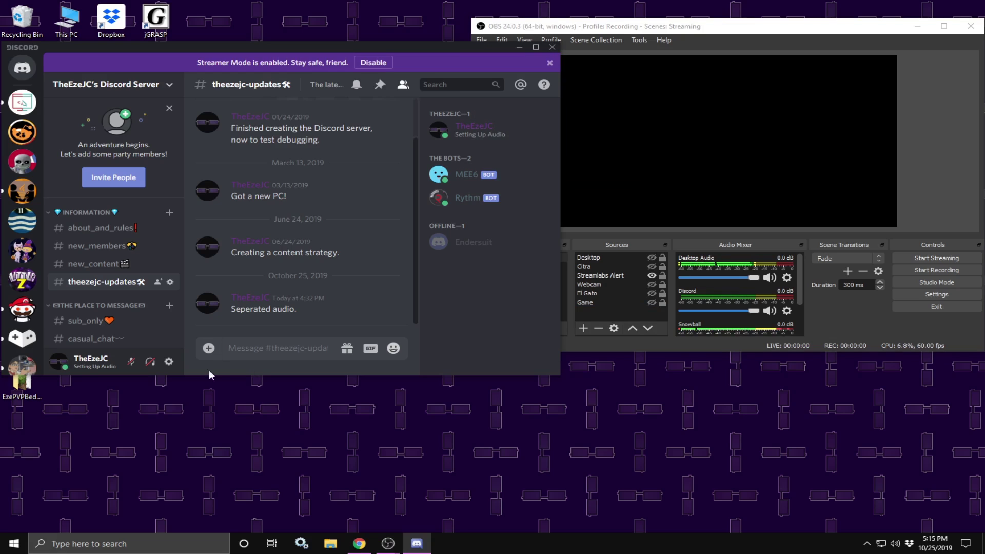
pyautogui.click(150, 367)
pyautogui.click(151, 362)
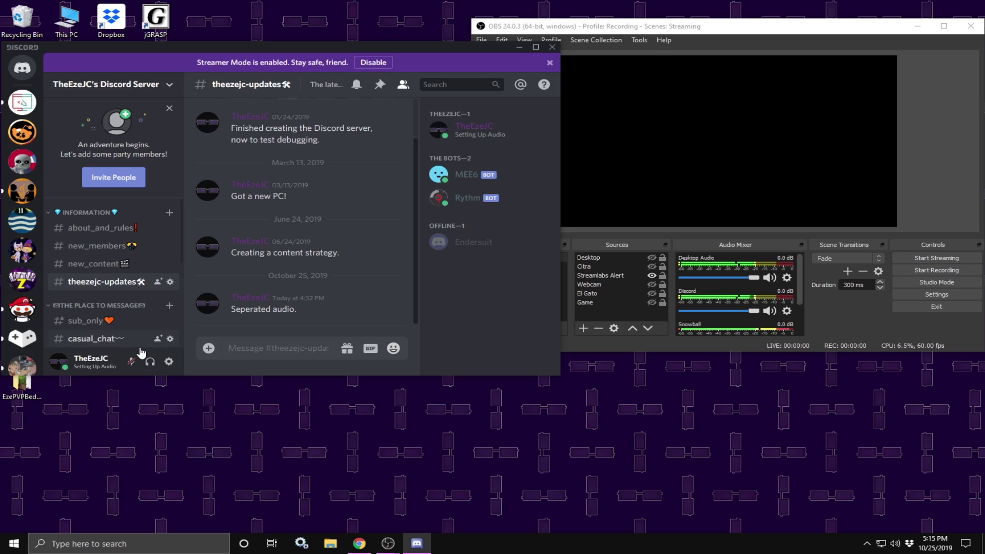
pyautogui.click(157, 362)
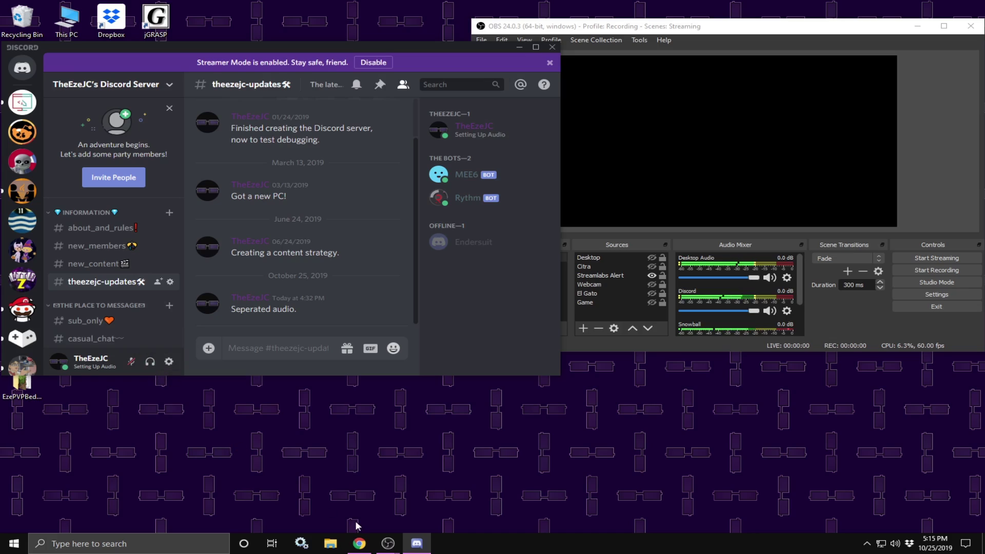
# - Pause the Crab Rave video in Chrome and minimize the browser
pyautogui.click(359, 542)
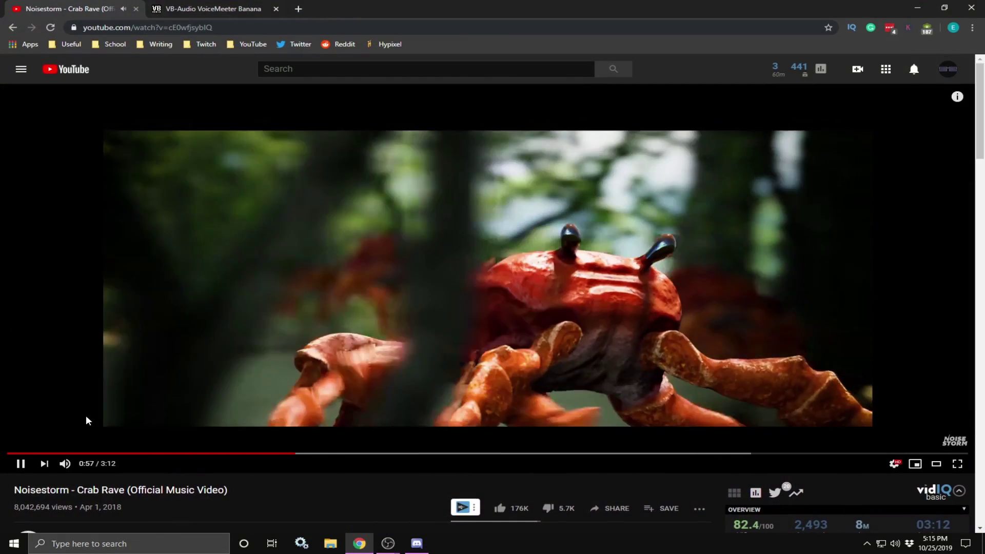
pyautogui.click(173, 399)
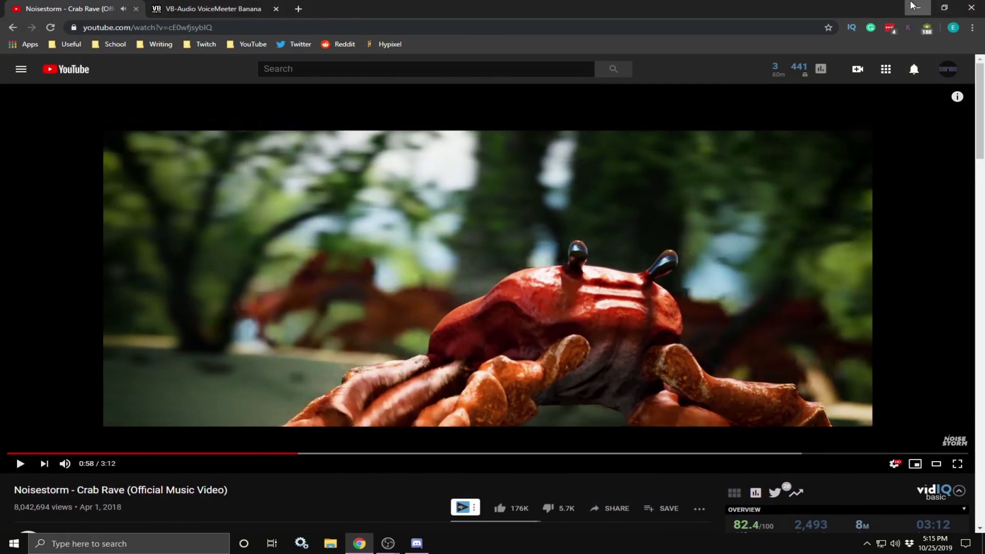
pyautogui.click(918, 7)
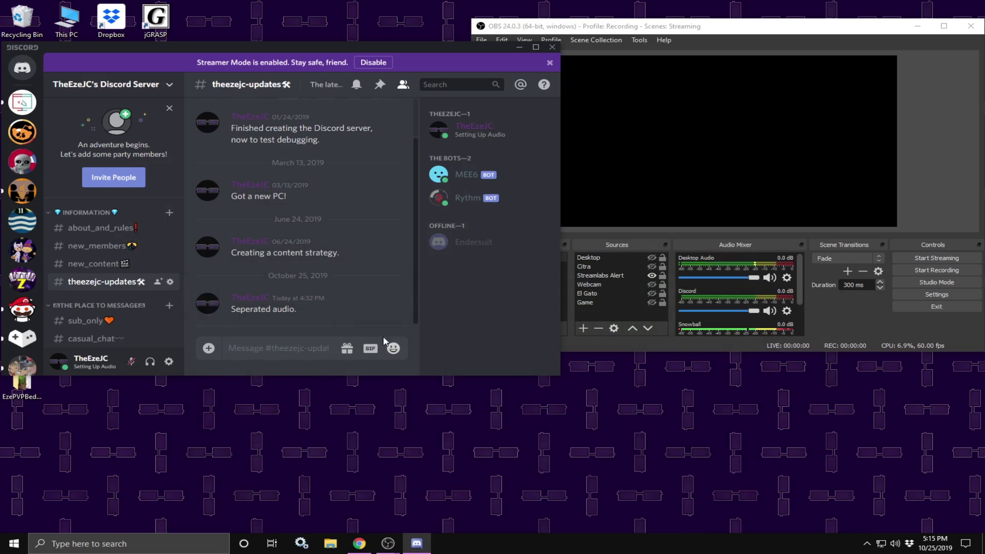
# - Toggle Discord's deafen repeatedly to test audio, leaving Discord deafened
pyautogui.click(158, 368)
pyautogui.click(158, 368)
pyautogui.click(159, 367)
pyautogui.click(159, 368)
pyautogui.click(158, 368)
pyautogui.click(159, 367)
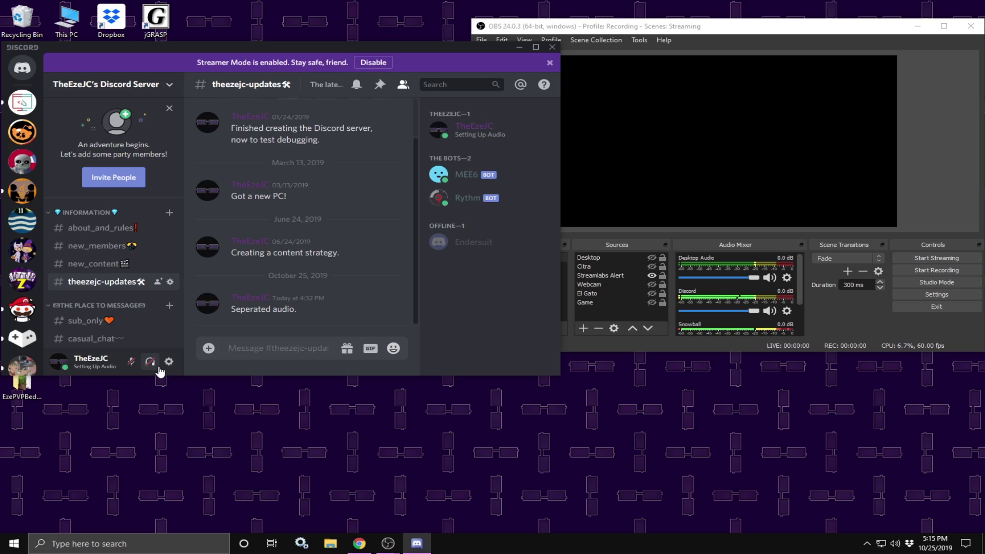
pyautogui.click(159, 368)
pyautogui.click(159, 367)
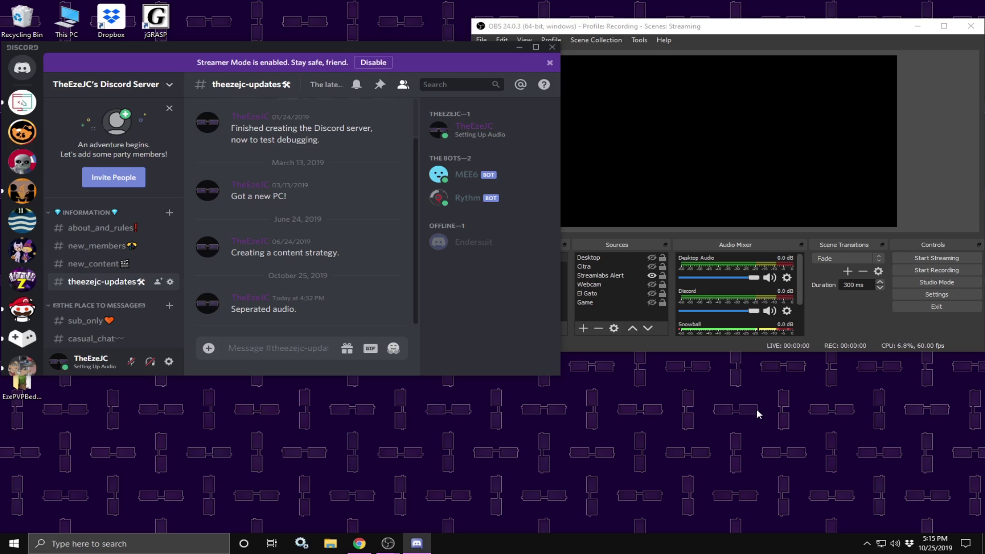
# - Confirm the system output is VoiceMeeter Input at volume 100 in the taskbar flyout
pyautogui.click(895, 543)
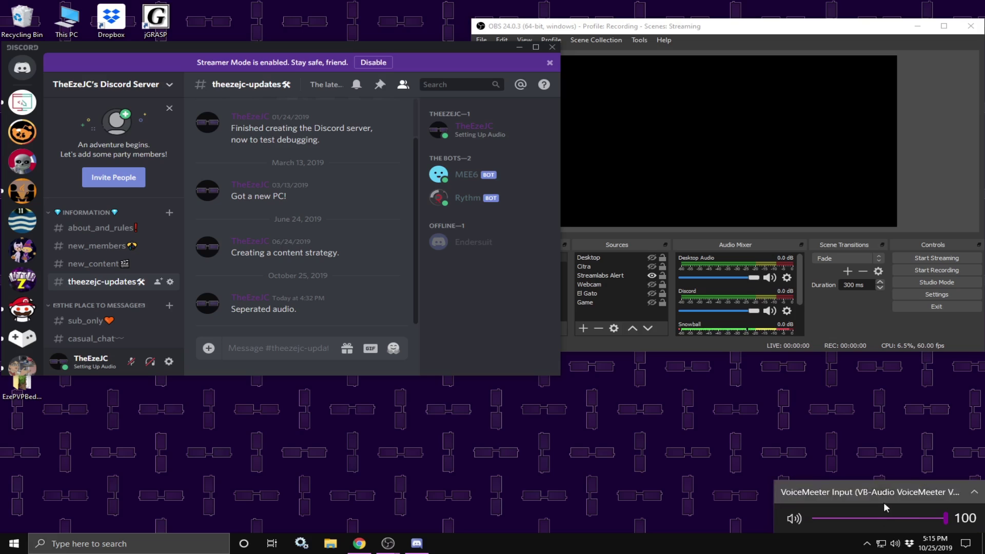
pyautogui.click(860, 473)
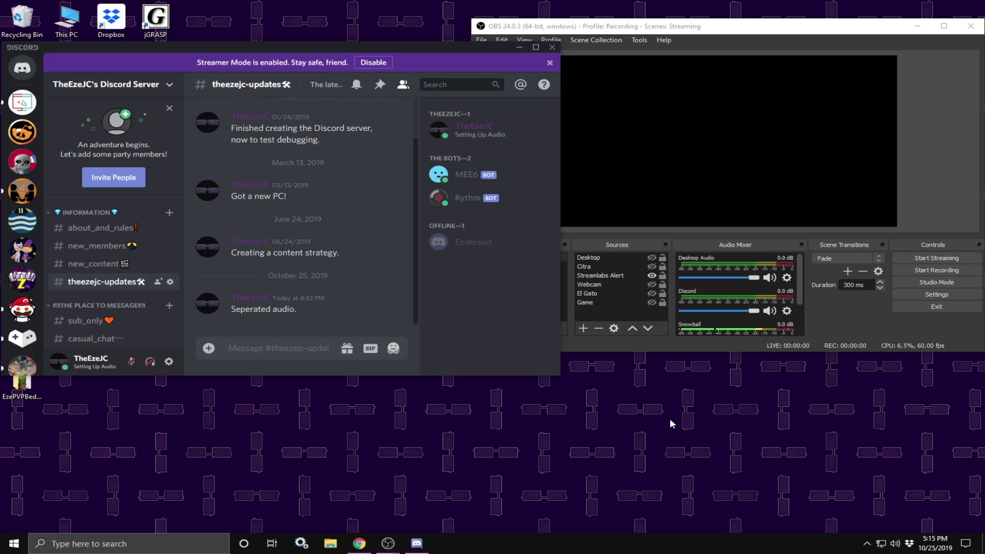